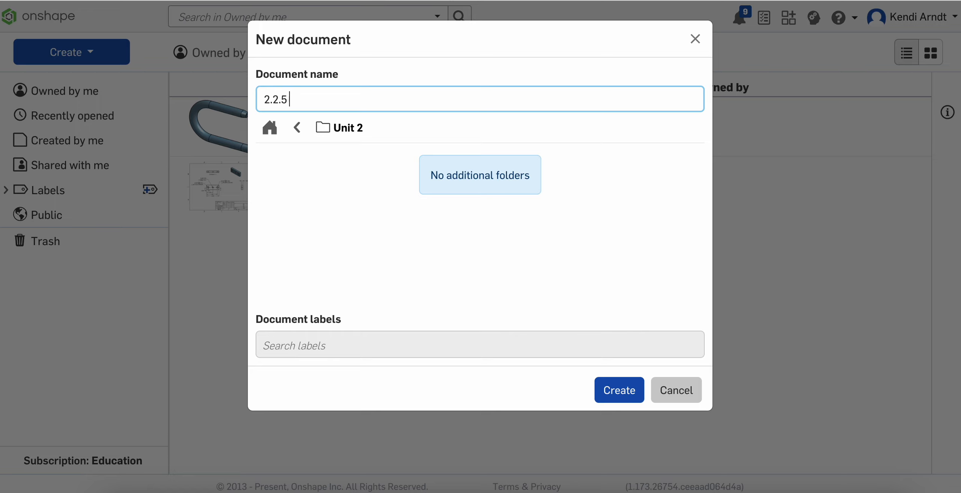
Create the document 2.2.5 Design Tools in the Unit 2 folder and rename its part studio as Paperclip.
text(Design Tools)
click(601, 390)
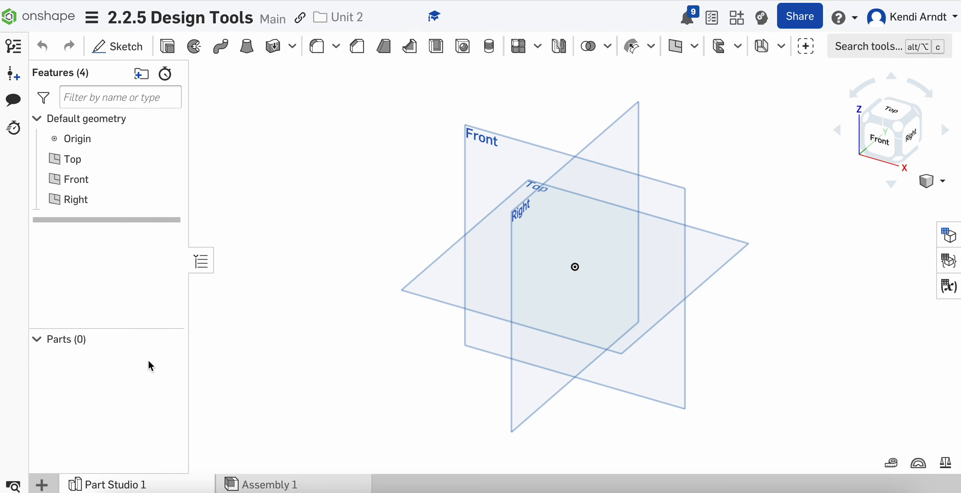
right_click(114, 483)
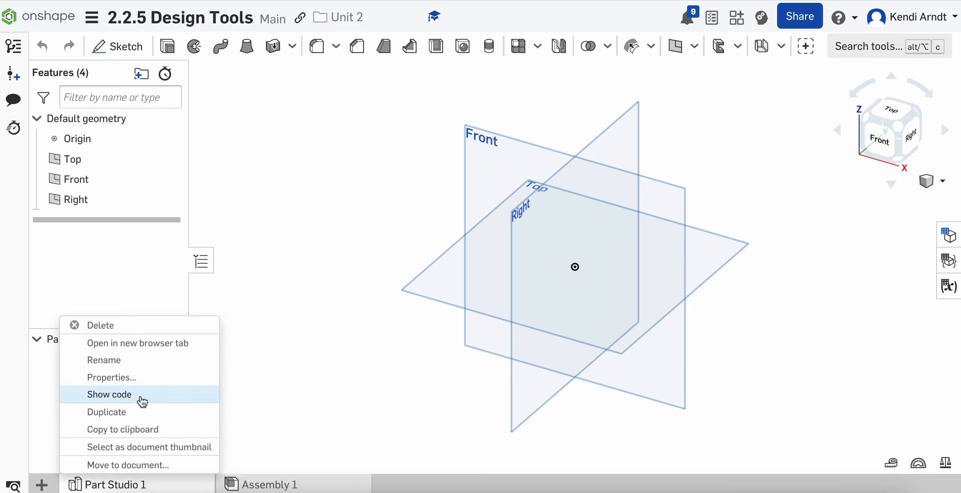
click(137, 363)
text(Paperclip)
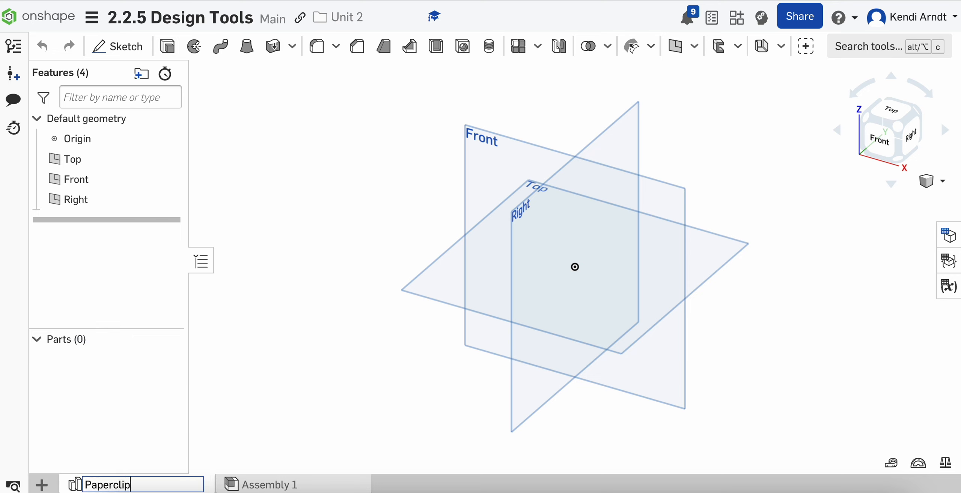
key(Return)
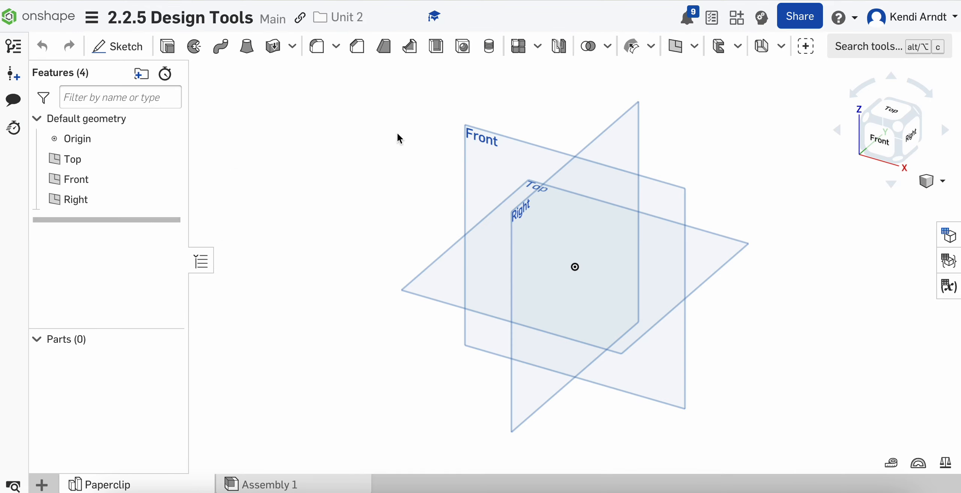
Start a sketch on the Front plane and view it straight on from the front.
click(491, 158)
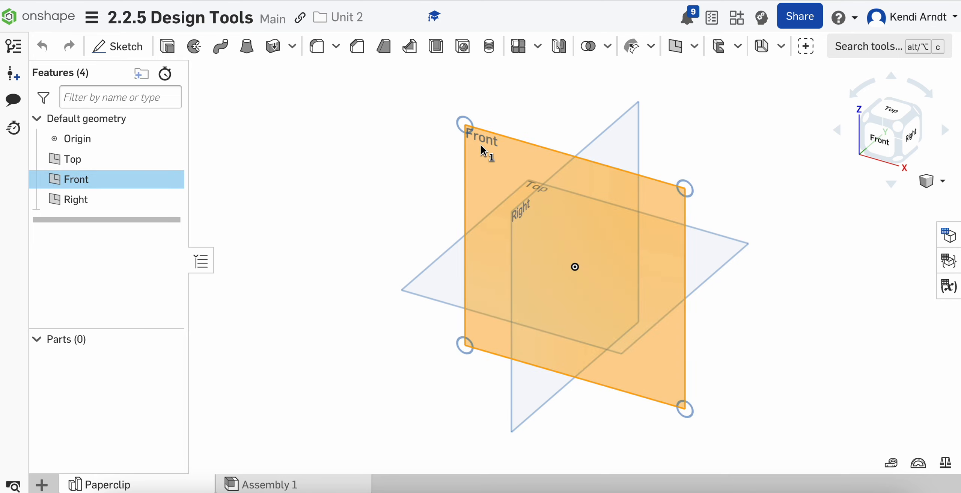
click(116, 46)
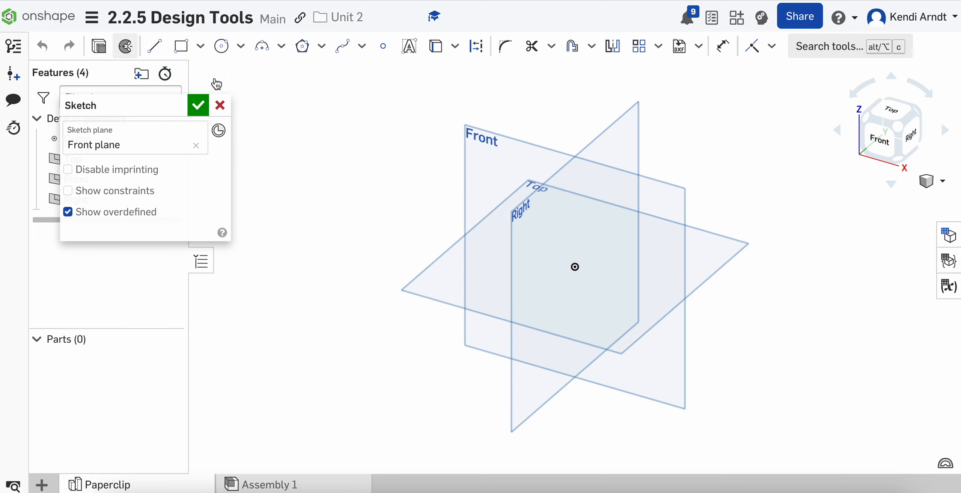
click(870, 158)
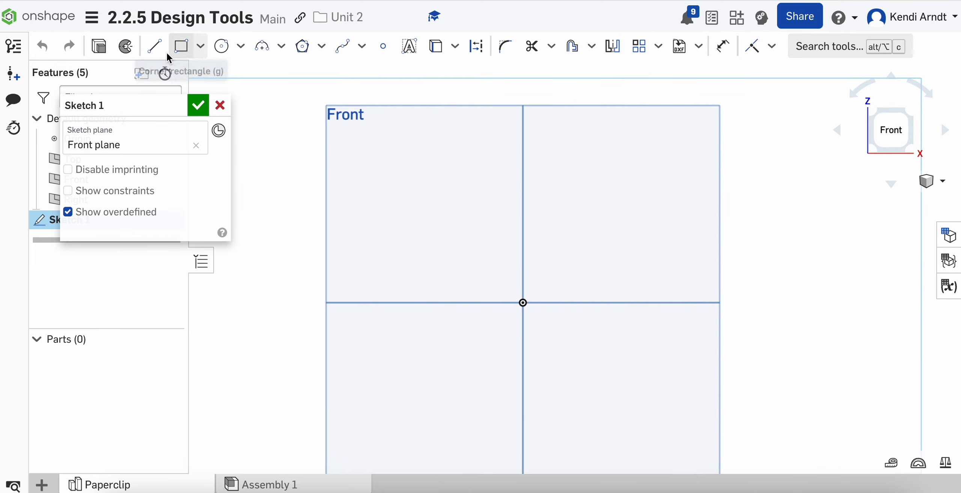
Draw connected lines from the origin: about 2.5 in up, 1.9 right, 4.7 down, 1.3 left, 3.7 up, 0.6 right, and partway down.
click(154, 47)
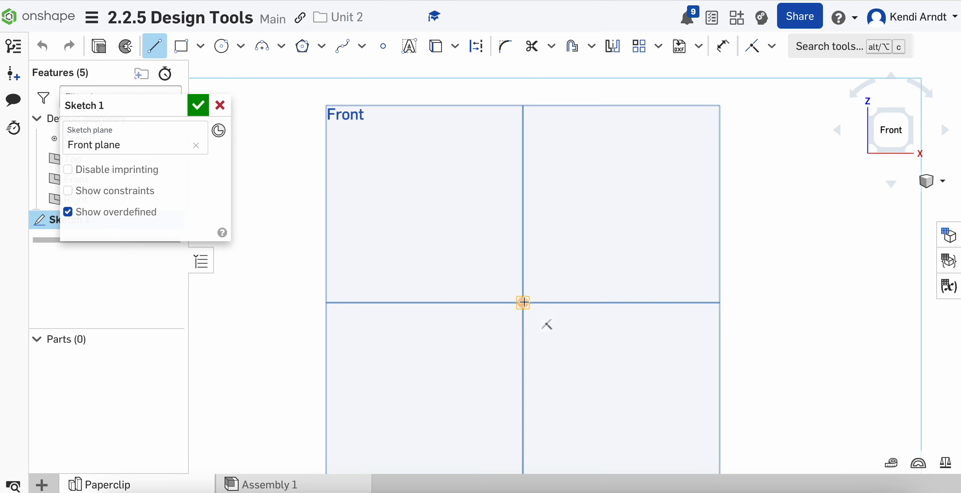
click(523, 301)
click(523, 135)
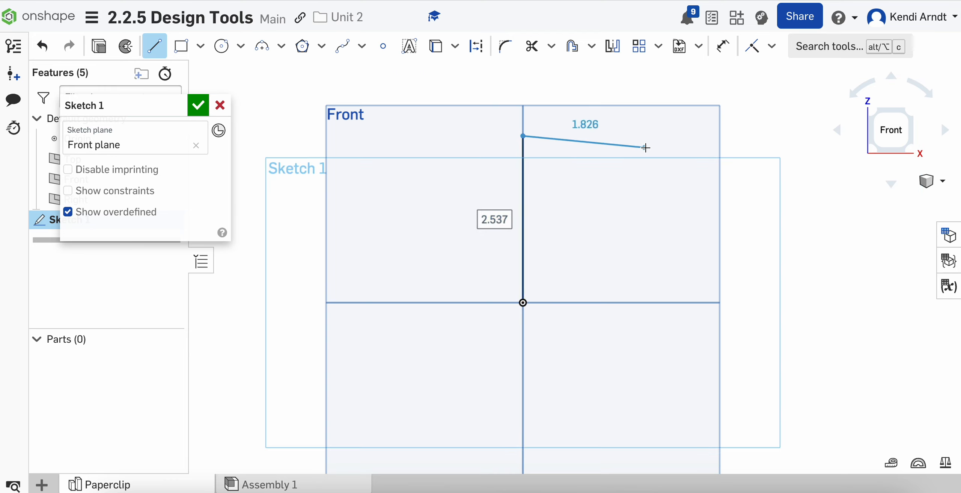
click(647, 136)
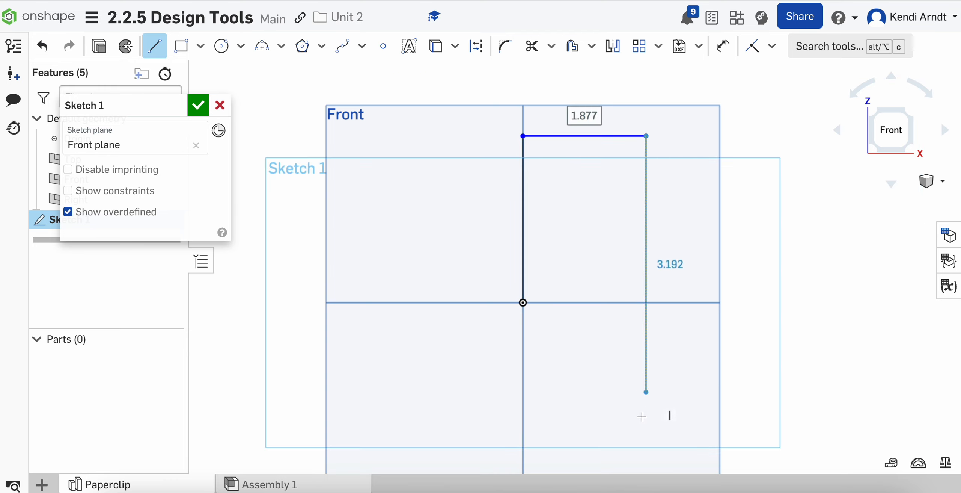
click(646, 443)
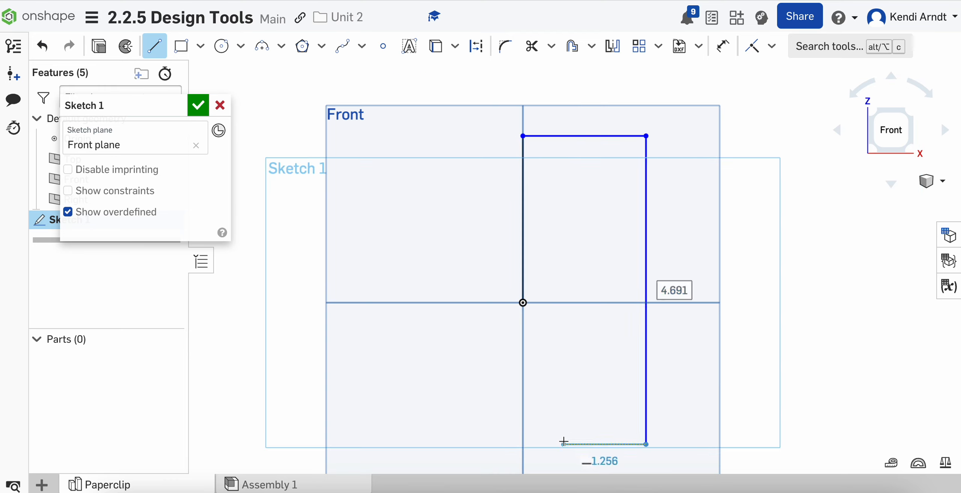
click(564, 444)
click(564, 203)
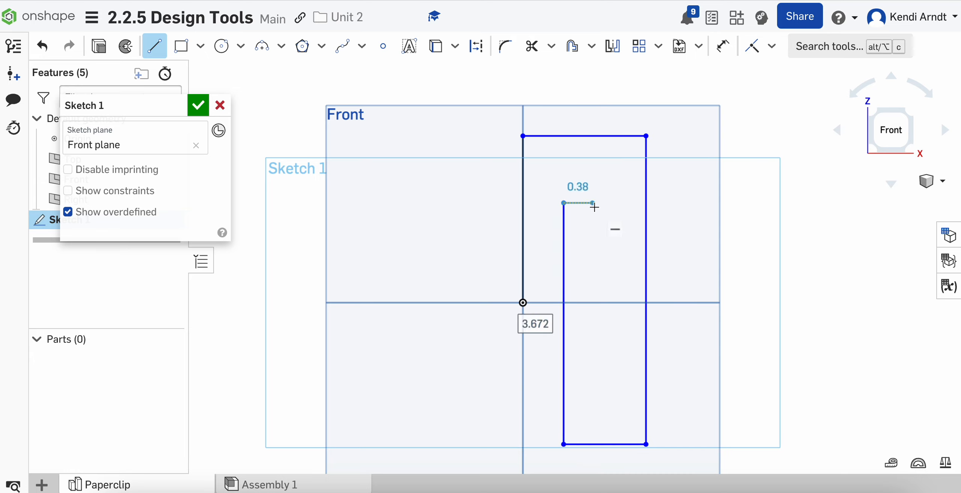
click(605, 204)
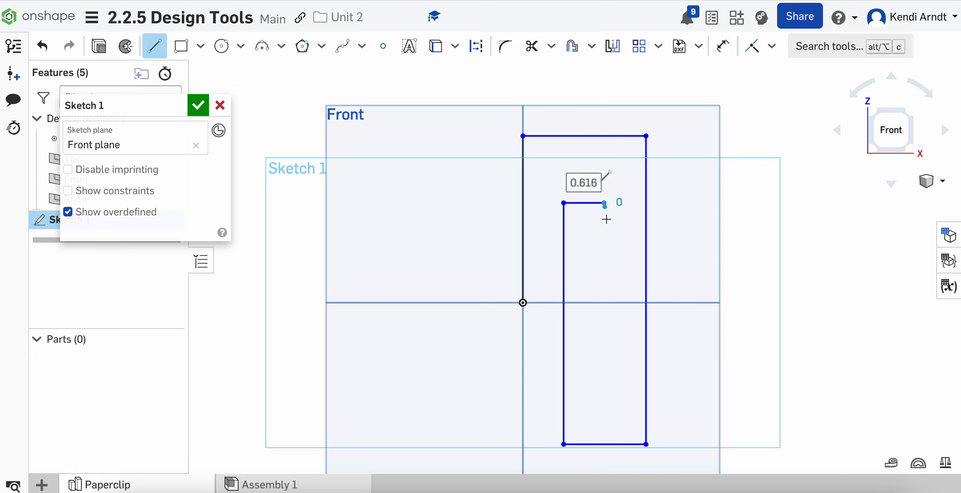
click(604, 356)
key(Escape)
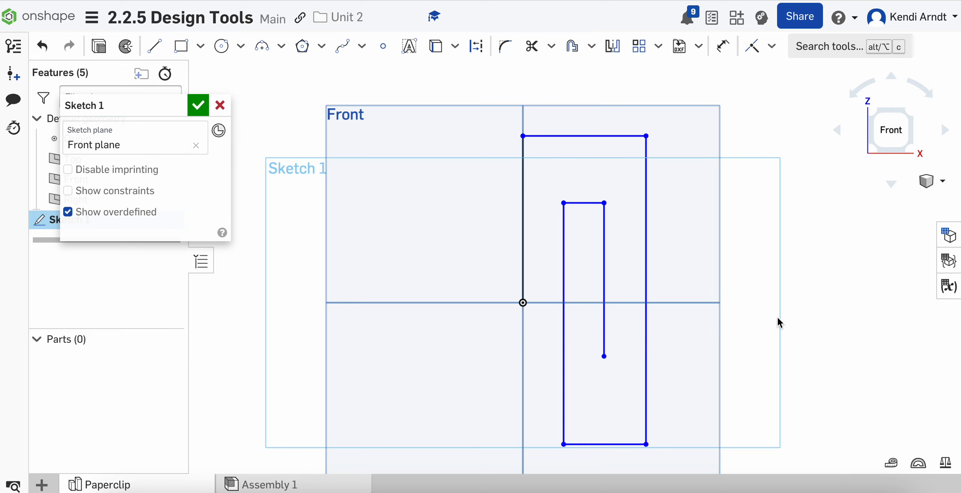
key(f)
middle_drag(783, 322, 711, 306)
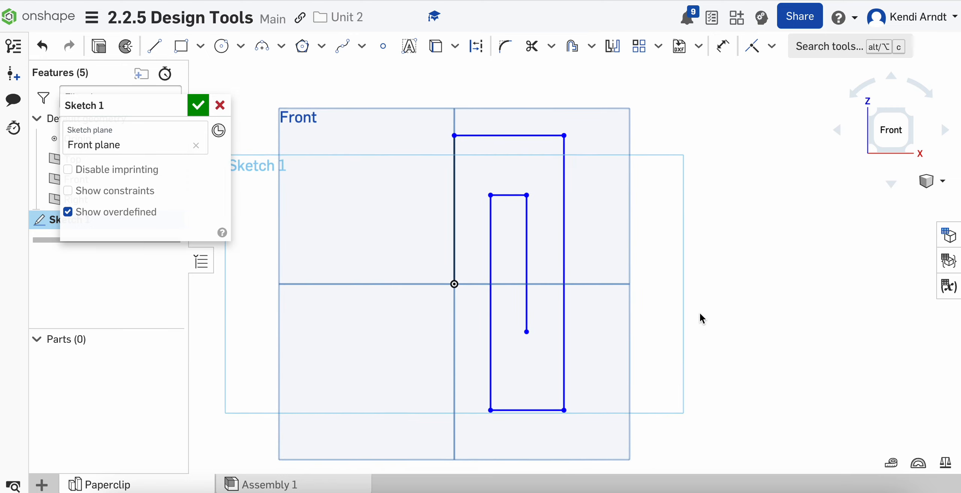
scroll(701, 307, up, 1)
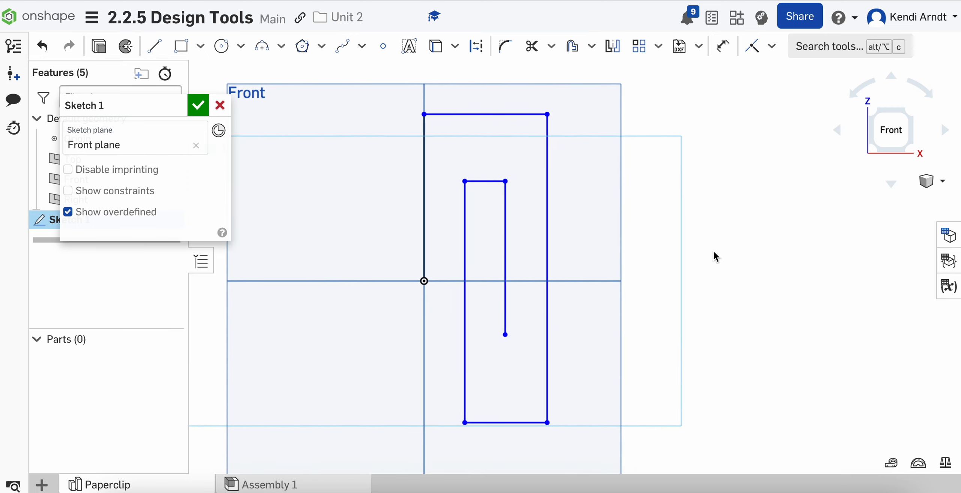
scroll(725, 266, up, 1)
middle_drag(737, 276, 754, 271)
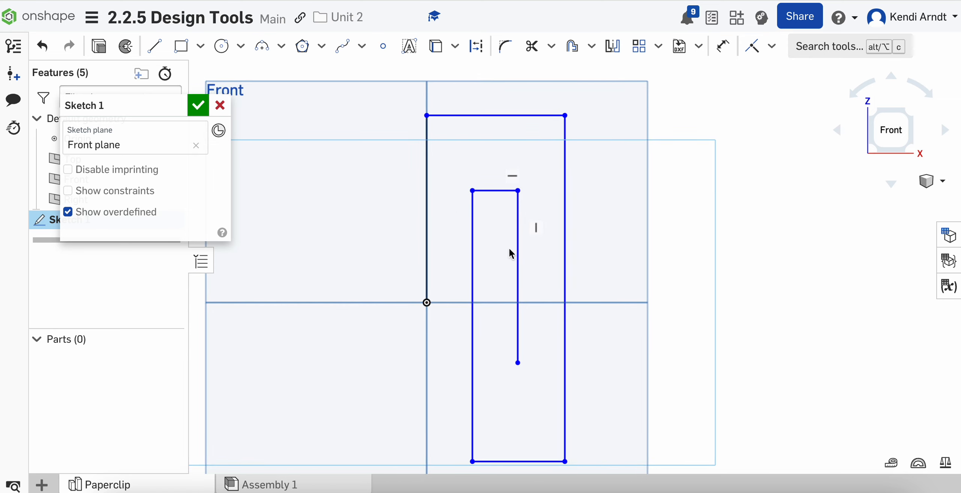
scroll(727, 296, down, 1)
scroll(721, 285, down, 1)
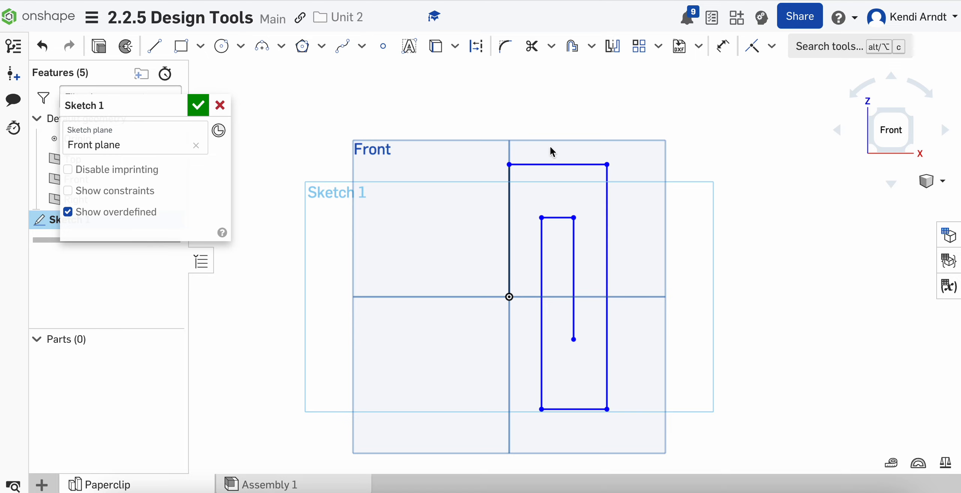
Draw an upward semicircular three-point arc of about 0.94 in radius across the ends of the outer upper horizontal line.
click(264, 47)
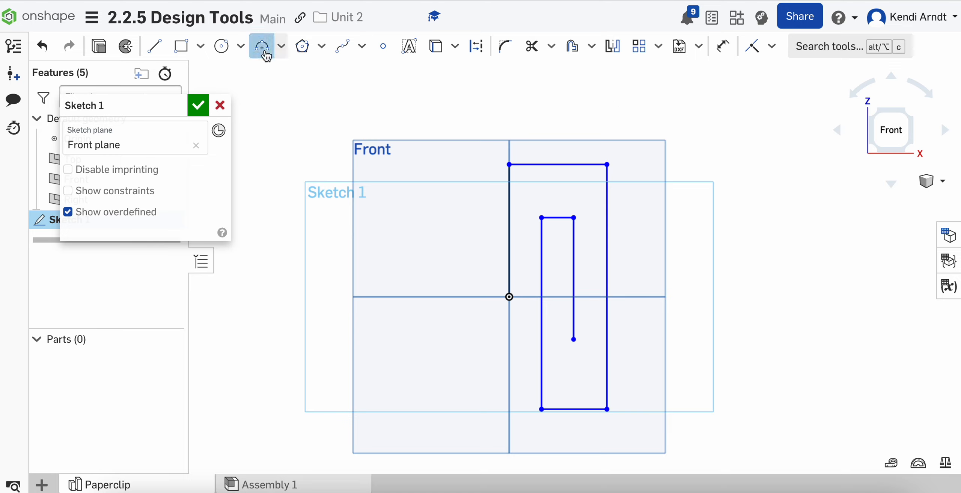
click(510, 164)
click(607, 164)
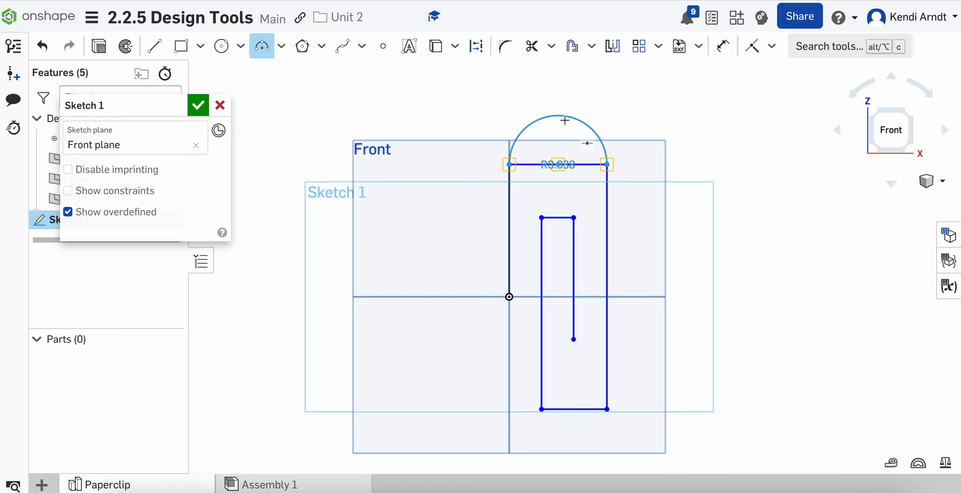
click(565, 120)
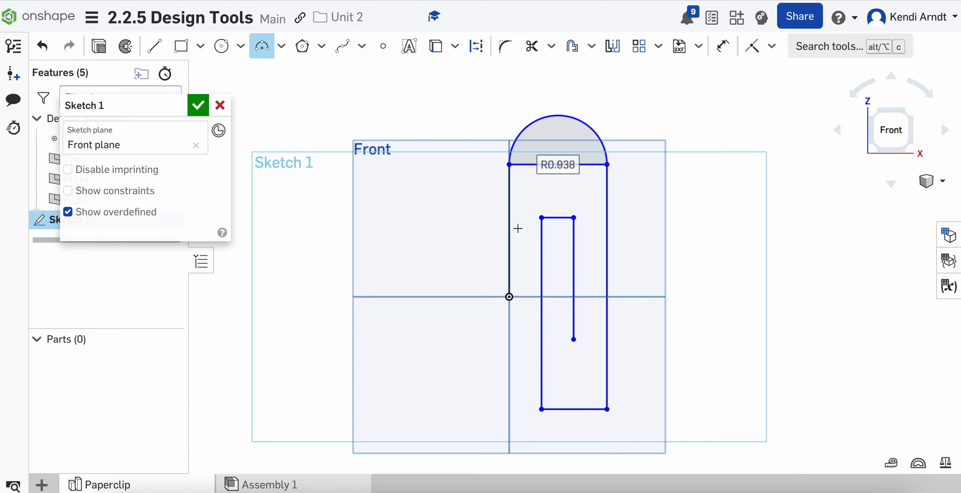
Draw a downward semicircular three-point arc of about 0.63 in radius across the ends of the lowest horizontal line.
middle_drag(560, 383, 549, 356)
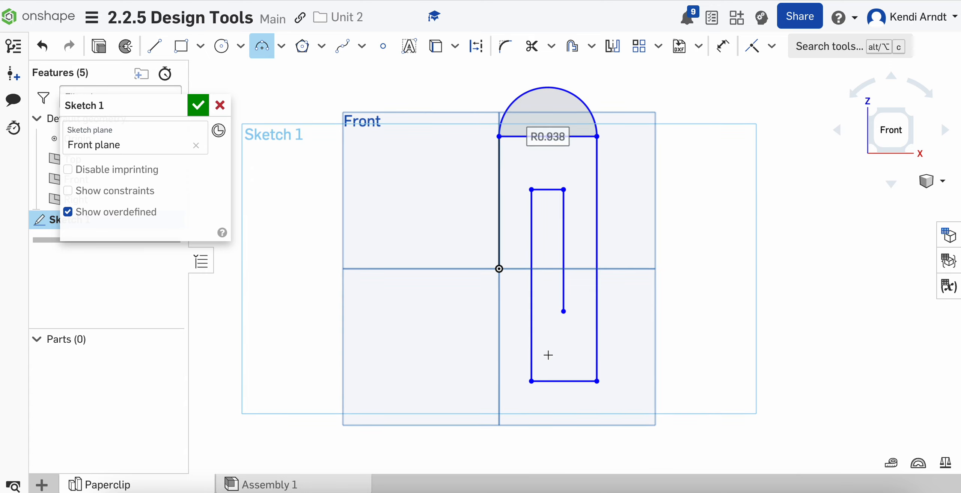
click(532, 381)
click(597, 380)
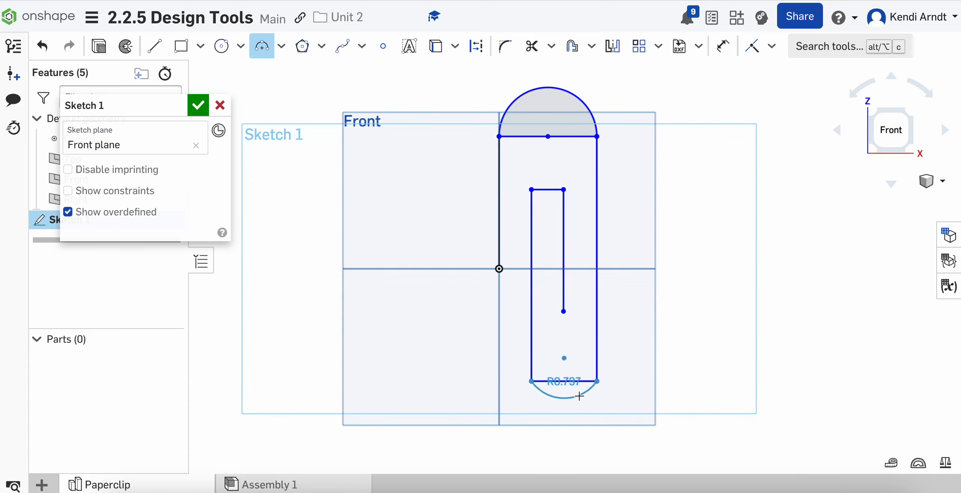
click(567, 412)
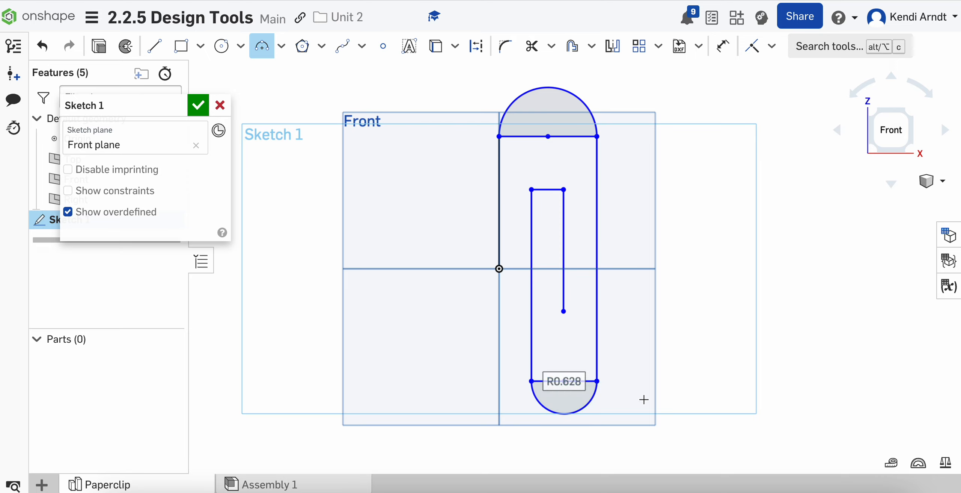
Draw an upward semicircular three-point arc across the ends of the short inner horizontal line.
click(531, 189)
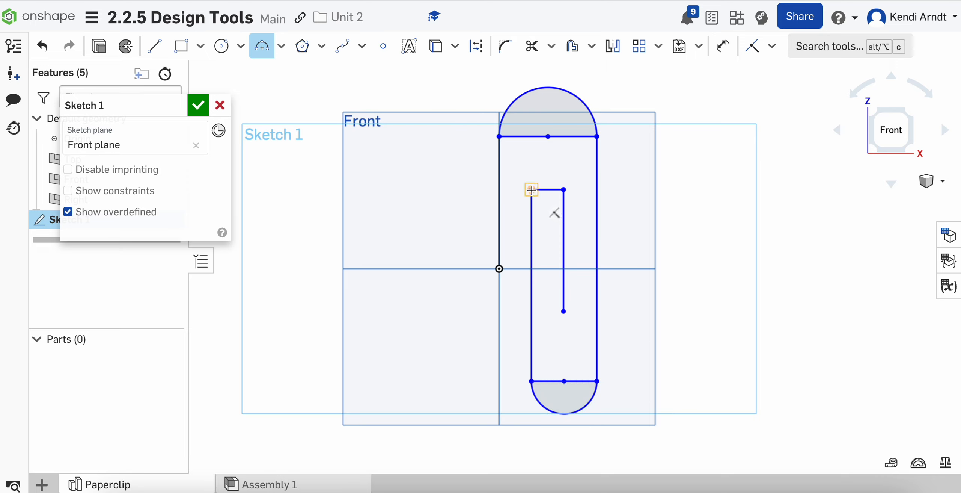
click(564, 189)
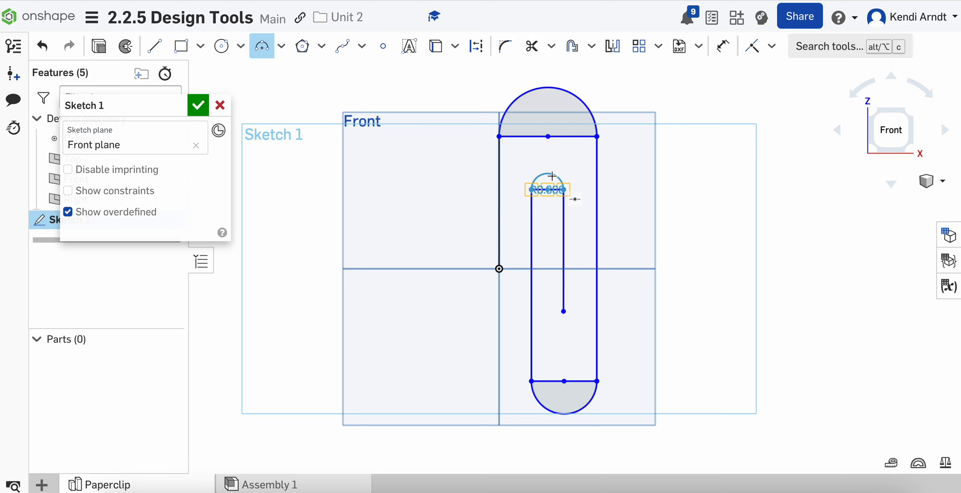
click(548, 174)
key(Escape)
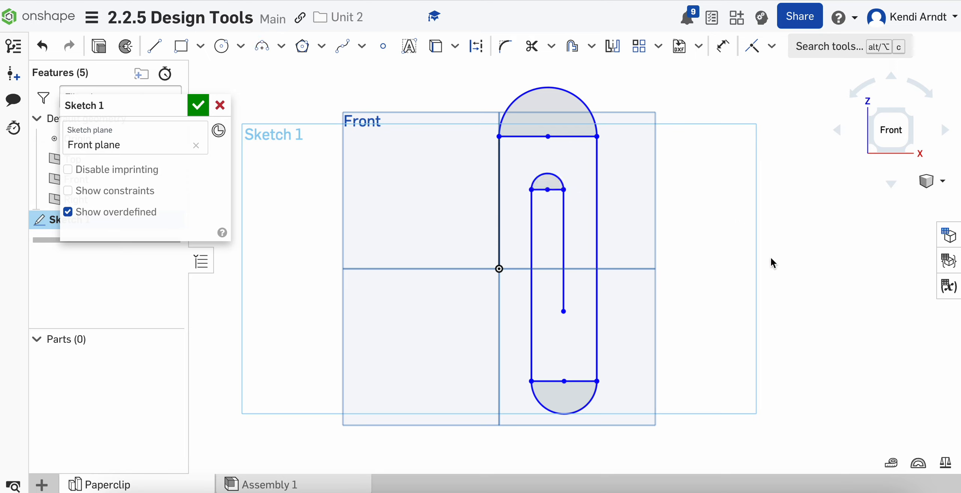
click(565, 135)
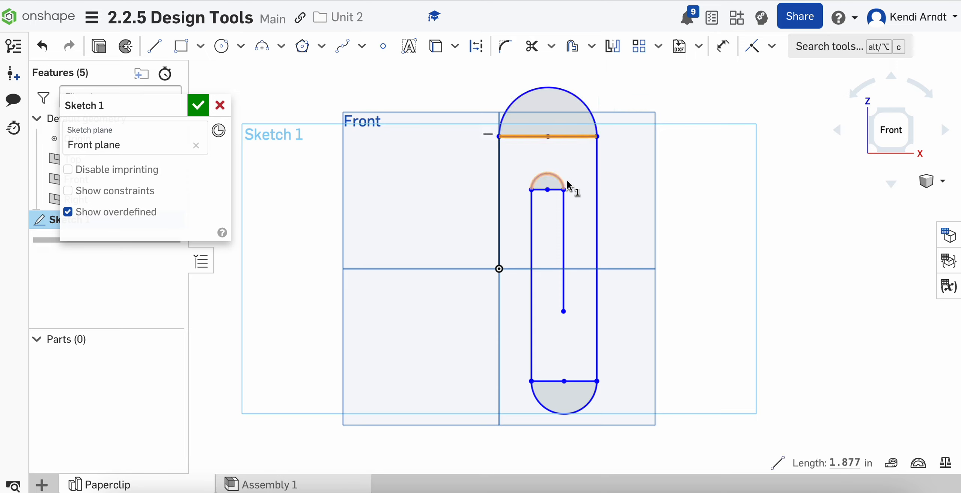
click(548, 189)
click(820, 179)
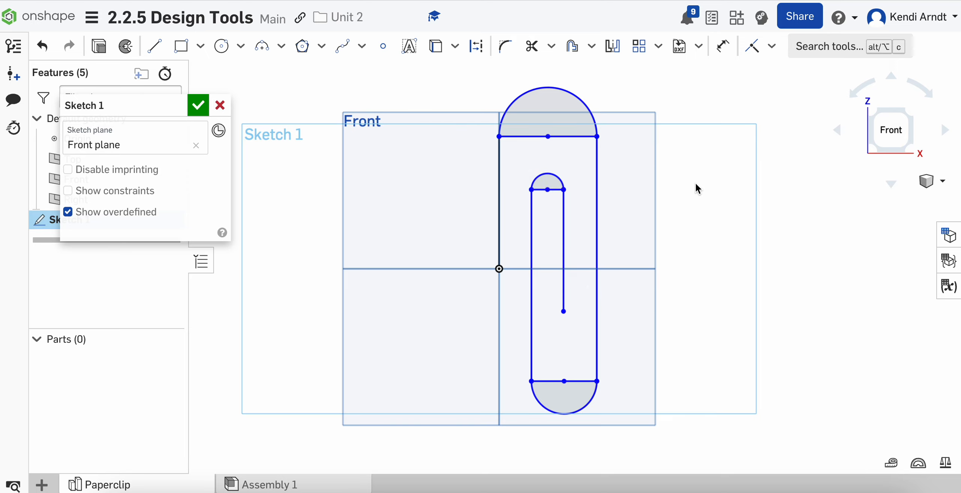
Trim away both halves of the horizontal lines beneath the outer and inner upper arcs.
click(533, 47)
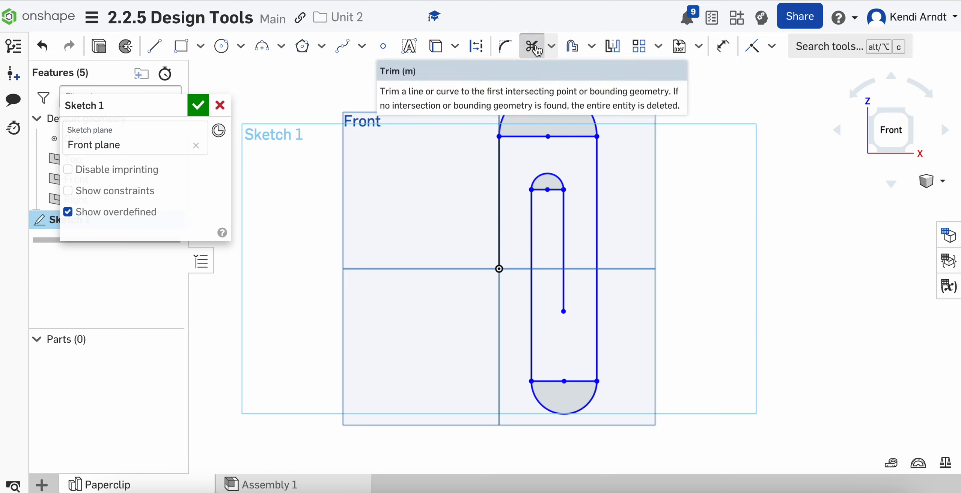
click(529, 136)
click(578, 137)
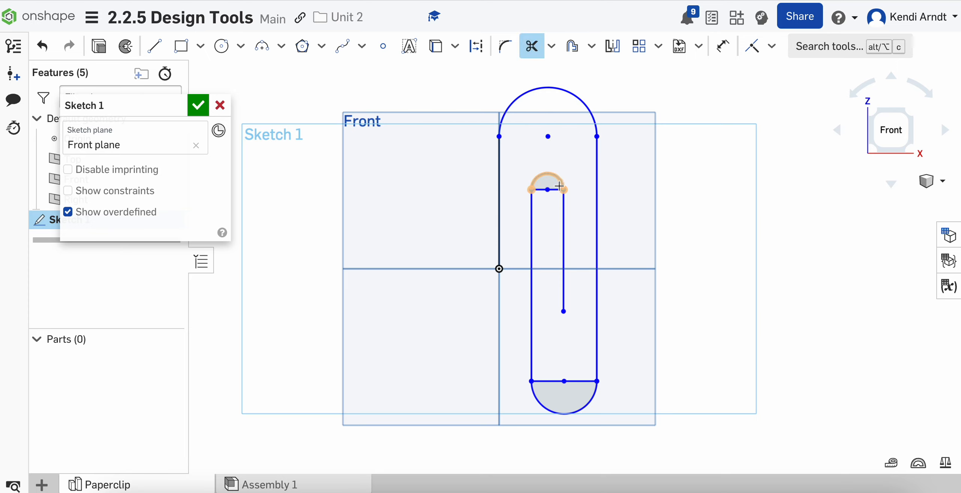
scroll(554, 189, up, 2)
scroll(555, 190, up, 1)
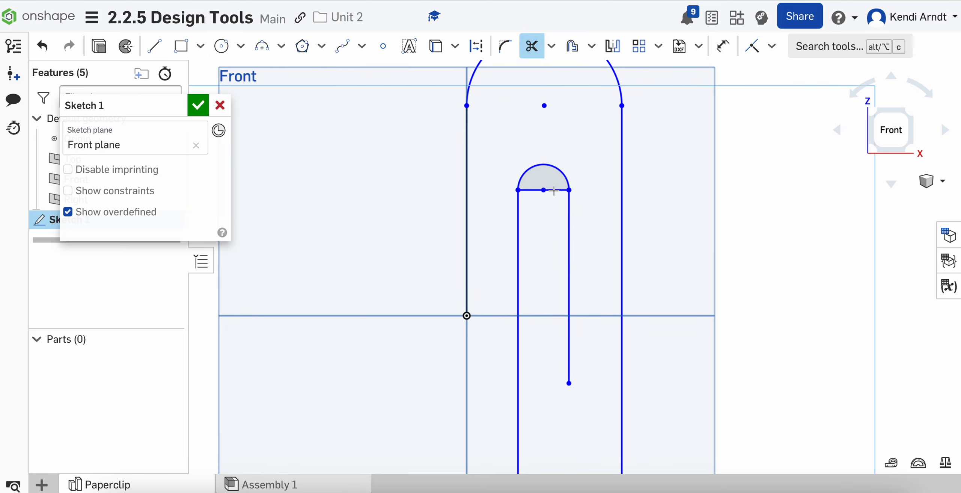
click(556, 189)
click(531, 192)
scroll(616, 241, down, 3)
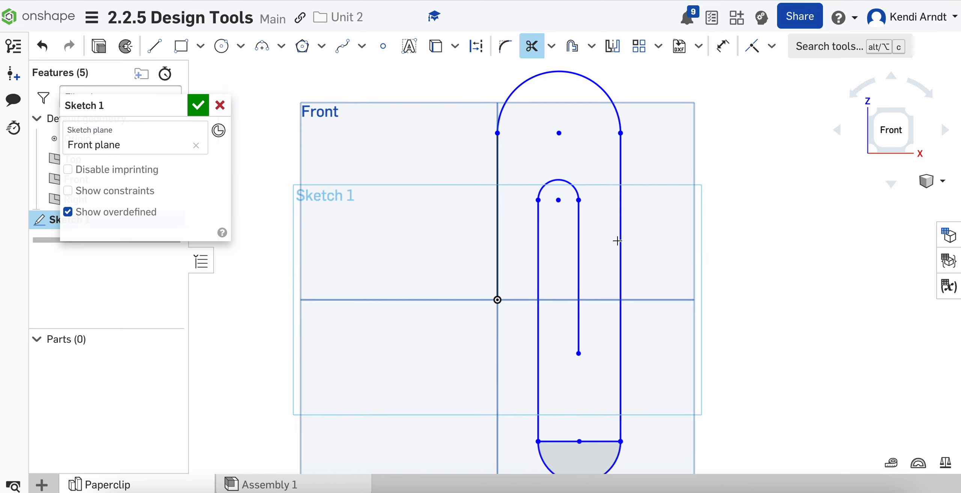
Try trimming the paperclip's long outer vertical line and undo that trim.
click(620, 242)
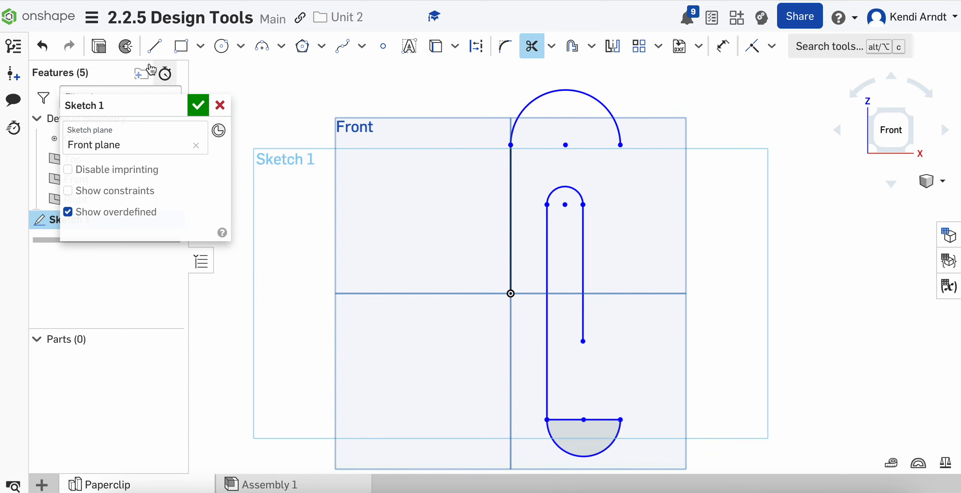
click(42, 46)
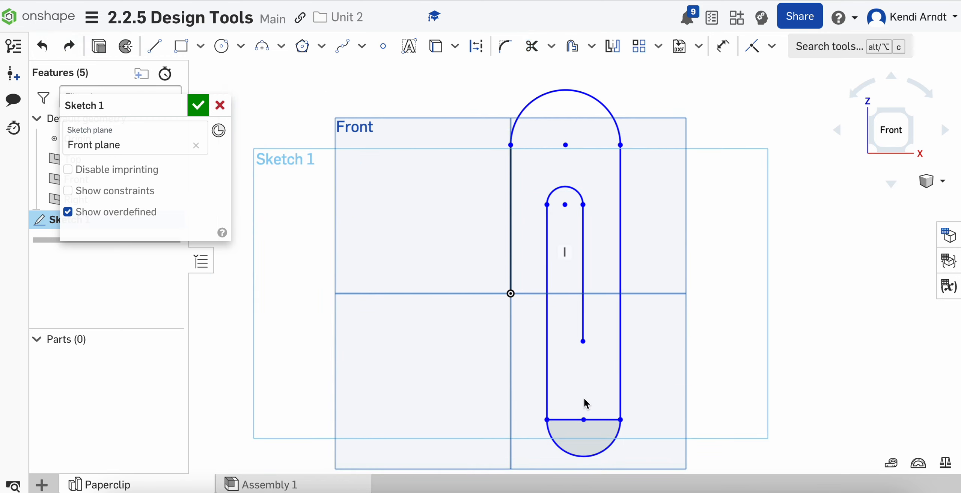
Trim away both halves of the horizontal line above the lowest arc and finish the path sketch.
click(594, 417)
key(m)
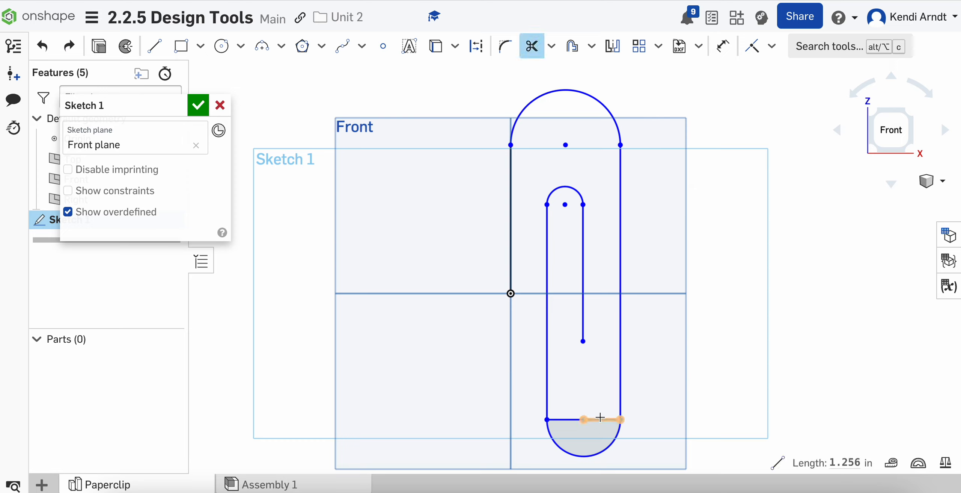
click(602, 419)
click(566, 419)
key(Escape)
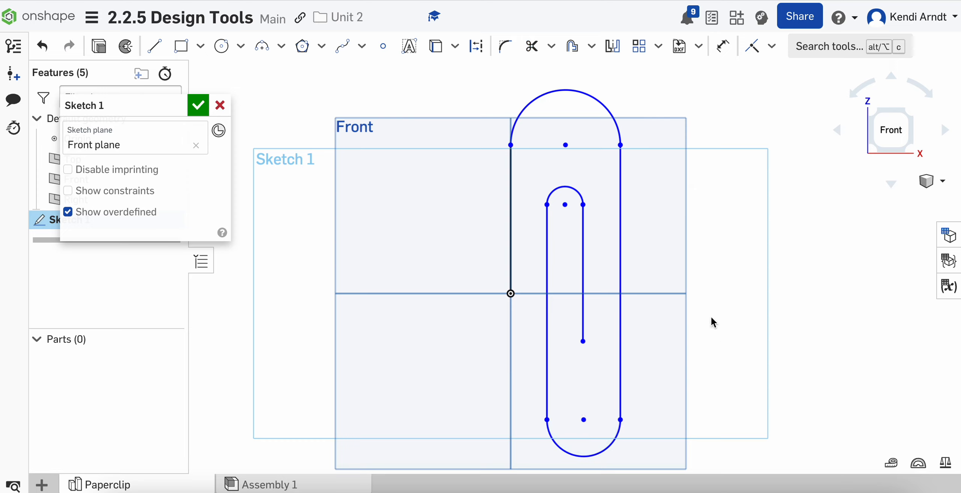
scroll(738, 310, down, 1)
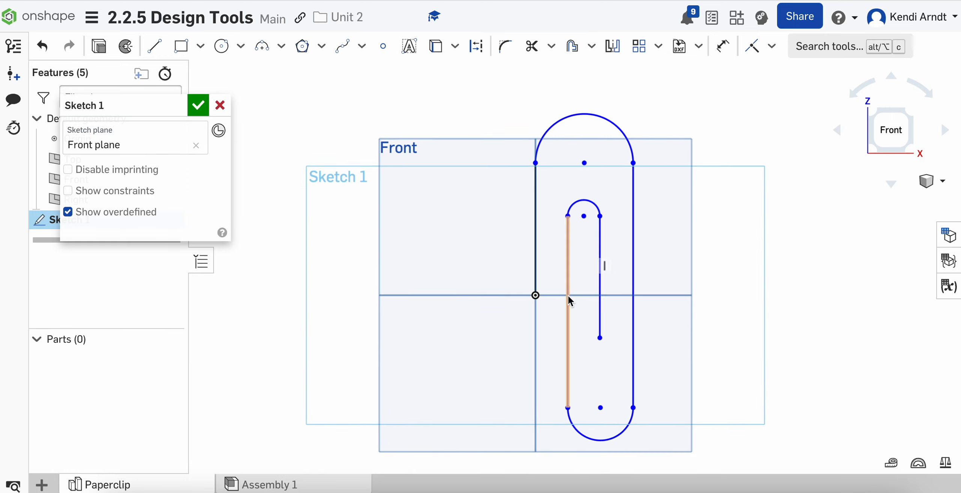
key(m)
key(Escape)
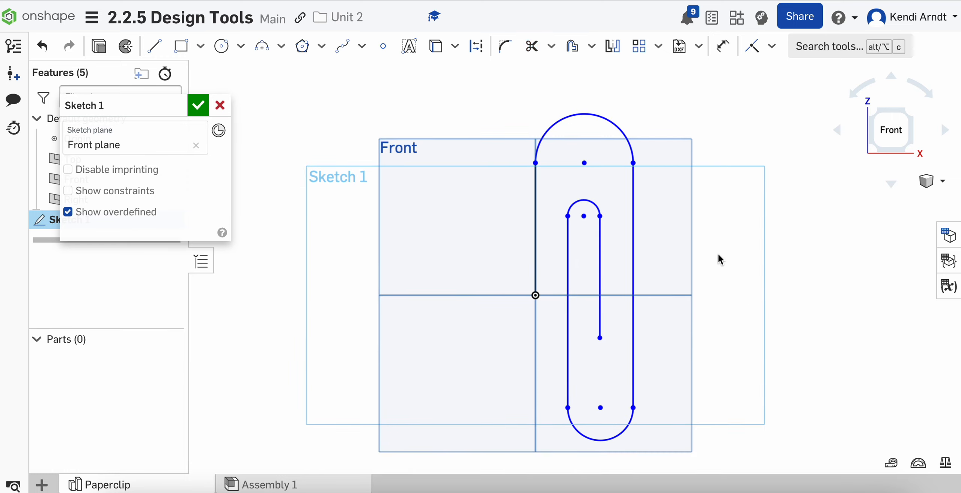
middle_drag(769, 276, 730, 261)
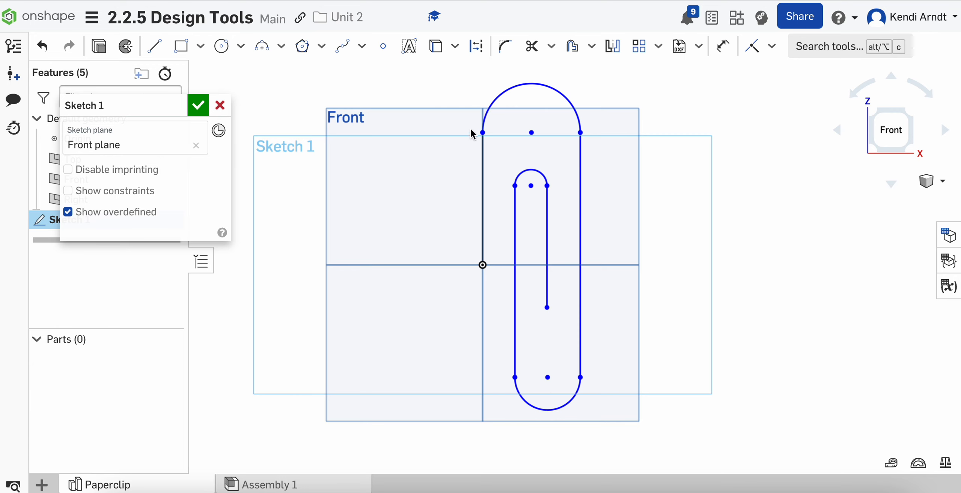
click(198, 105)
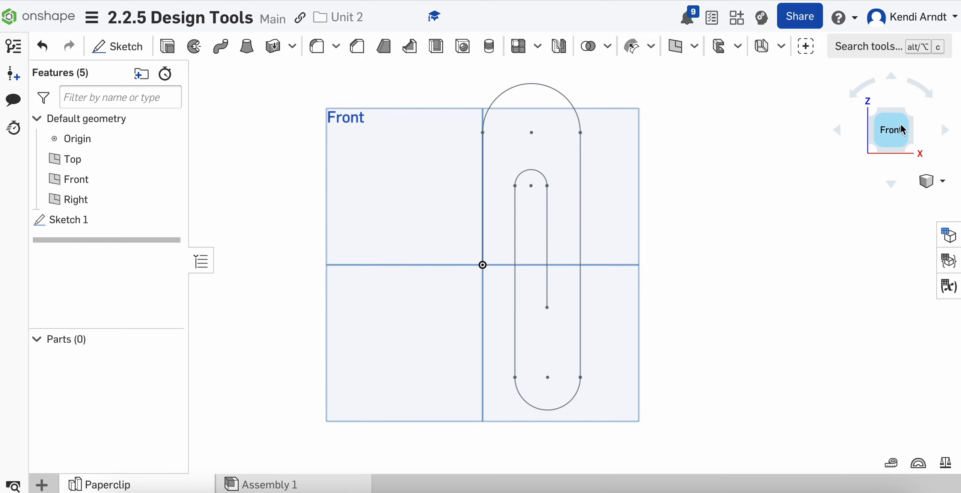
Start a new sketch on the Top plane and orient the view to Bottom.
click(906, 112)
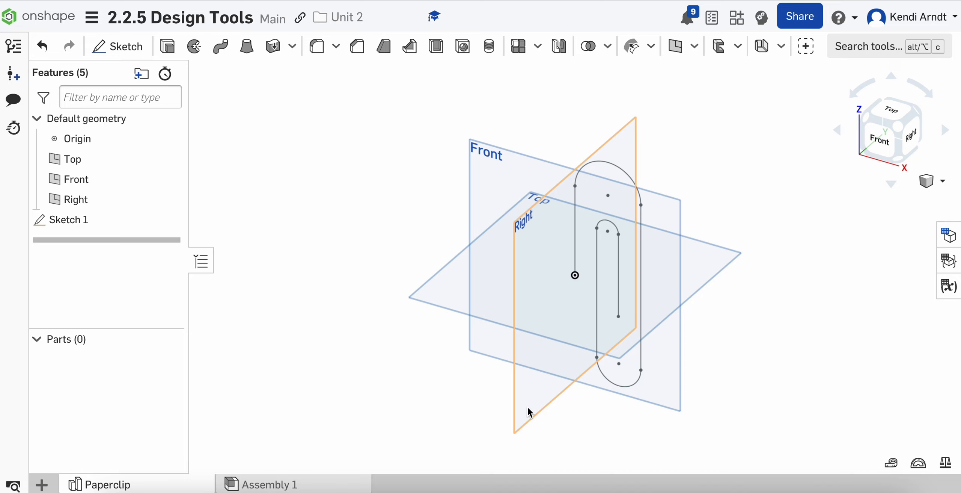
right_drag(553, 347, 444, 279)
click(442, 282)
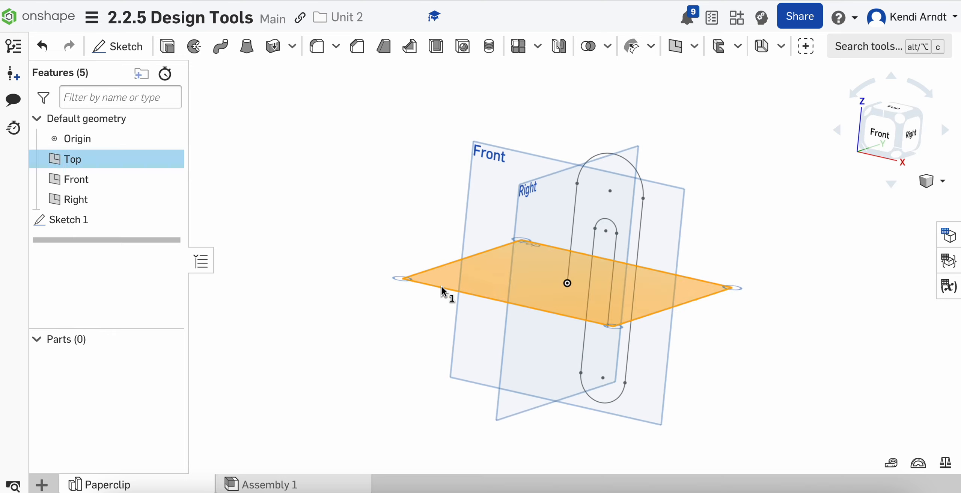
click(131, 48)
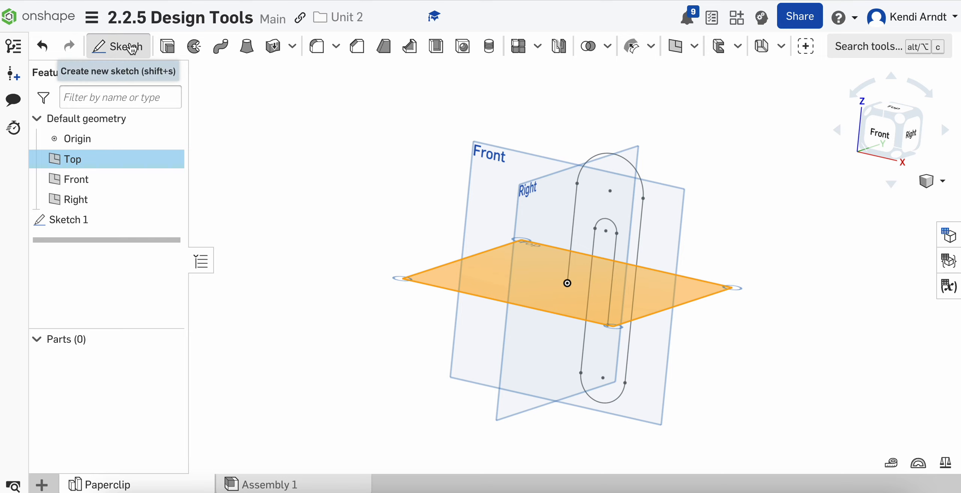
right_drag(815, 267, 843, 221)
click(889, 152)
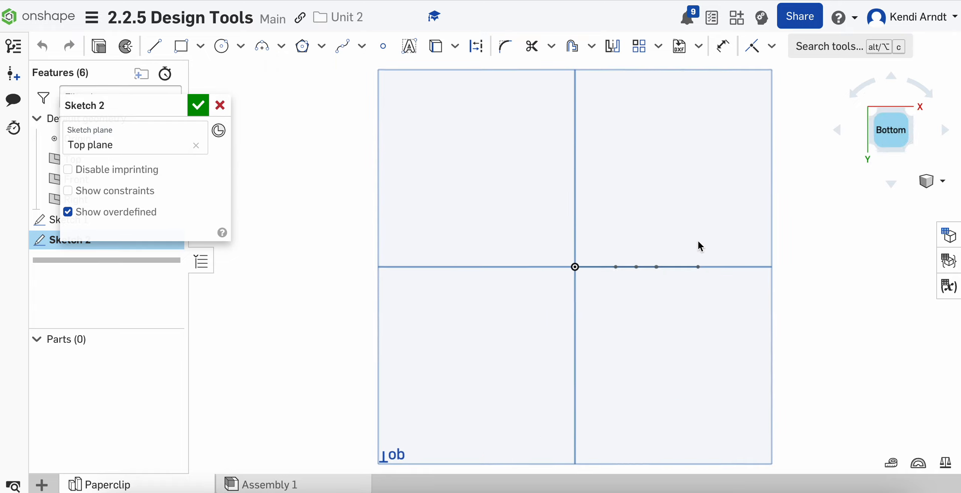
Draw a circle about 0.218 in in diameter centred on the origin and finish the sketch.
scroll(592, 264, up, 5)
scroll(555, 264, up, 2)
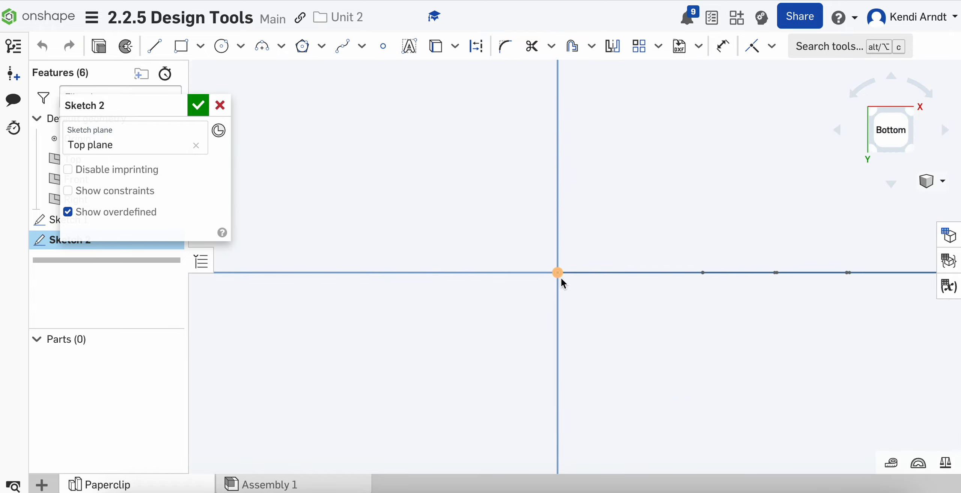
click(221, 46)
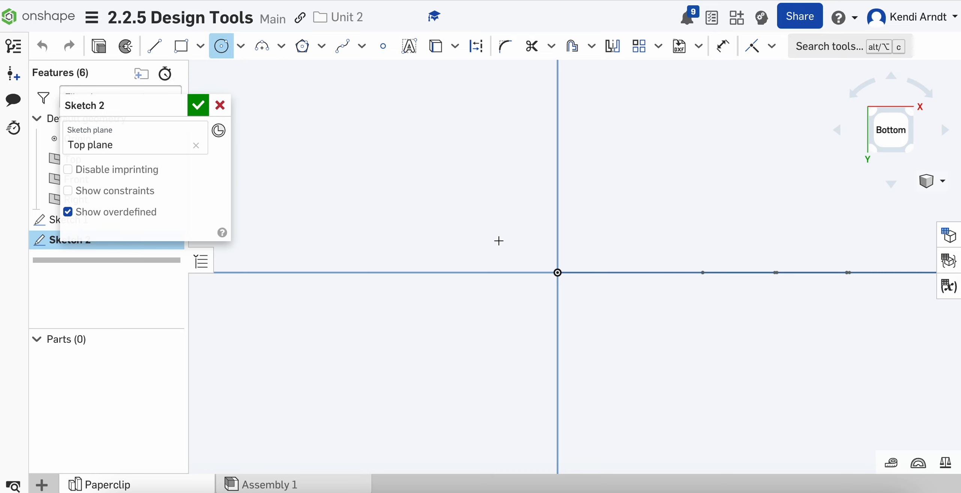
click(558, 272)
click(582, 256)
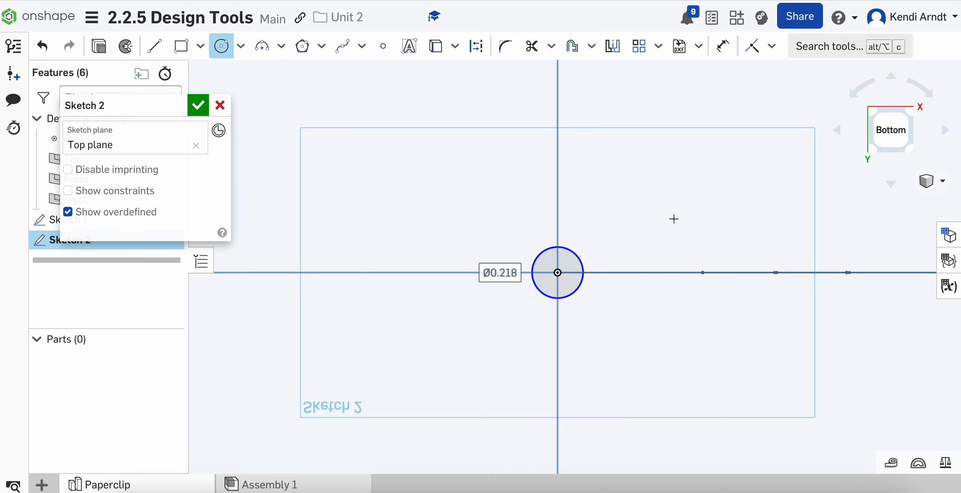
right_drag(717, 217, 711, 231)
middle_drag(670, 220, 538, 260)
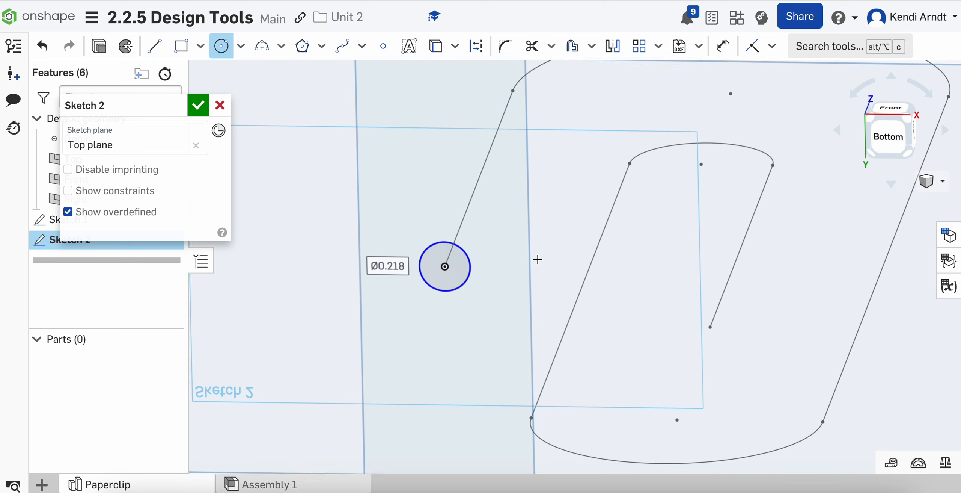
click(198, 105)
Start a new solid Sweep using the small circle at the origin as its profile.
click(908, 112)
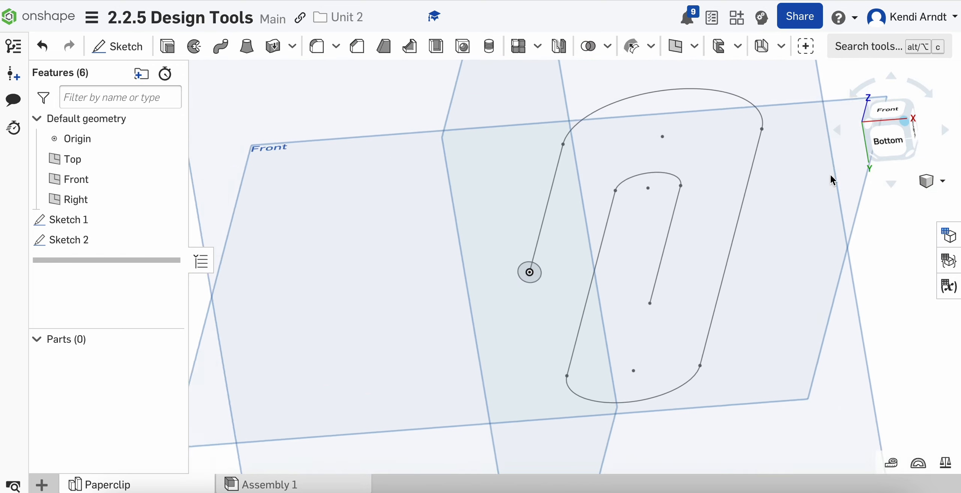
right_drag(723, 233, 746, 274)
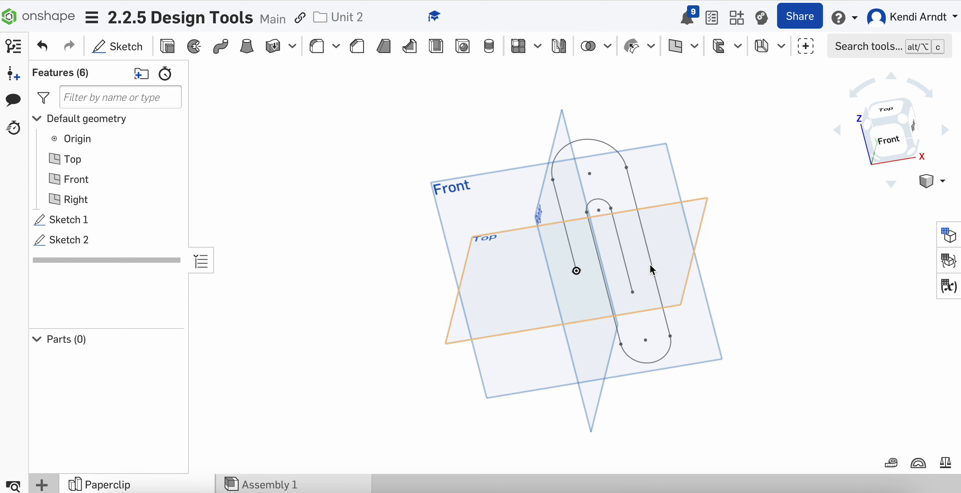
scroll(567, 274, up, 10)
scroll(565, 278, down, 8)
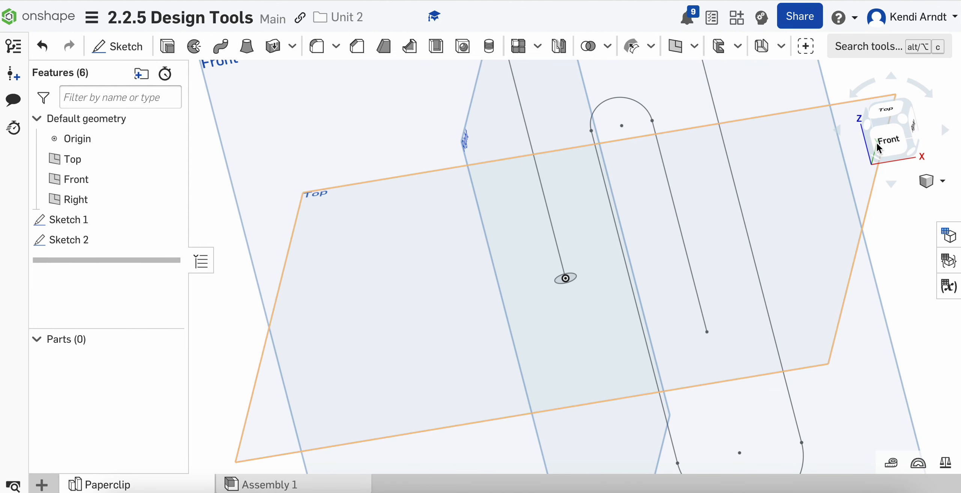
click(904, 120)
scroll(605, 251, up, 5)
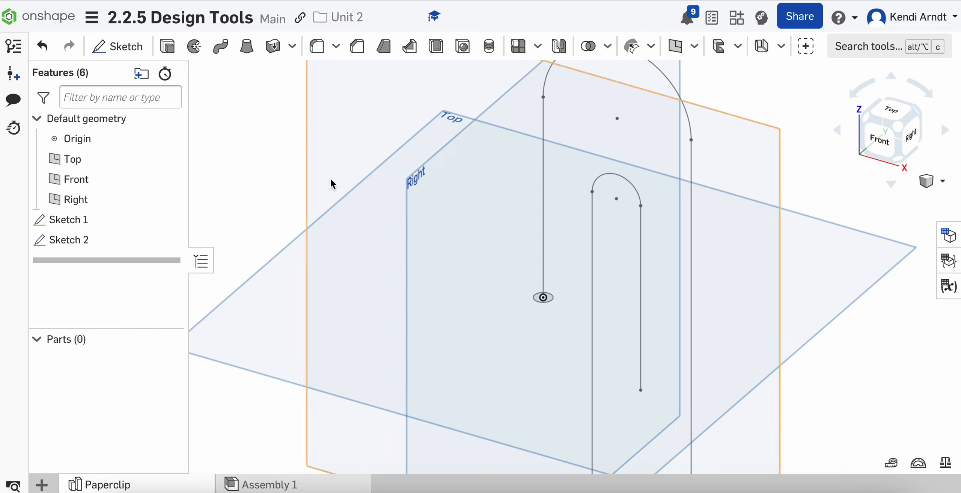
click(223, 51)
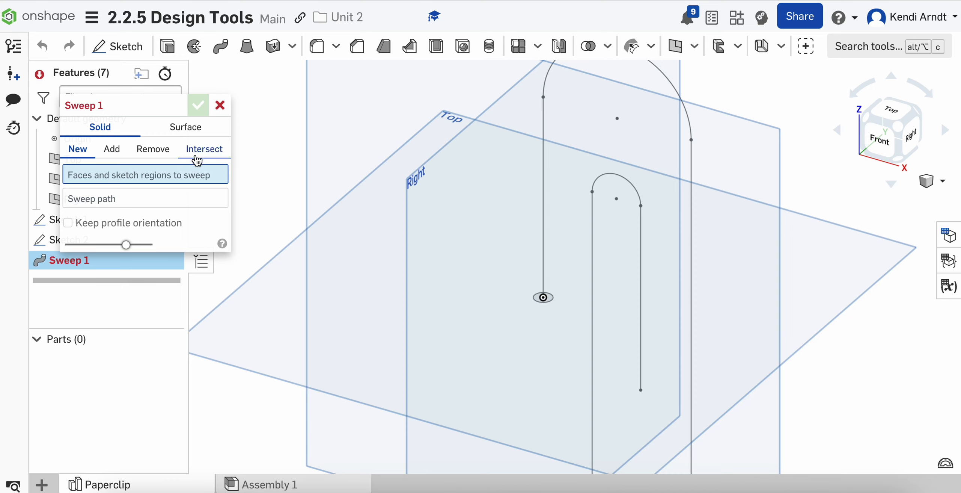
scroll(552, 303, up, 3)
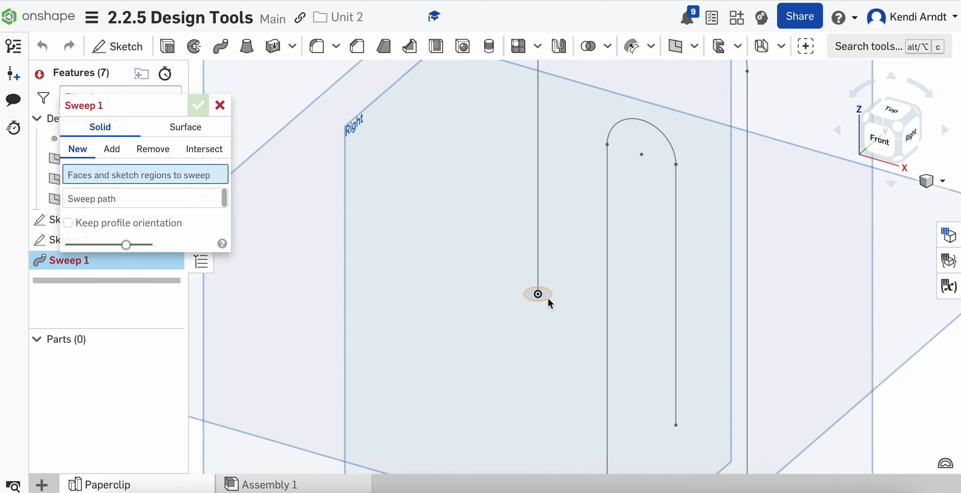
click(547, 293)
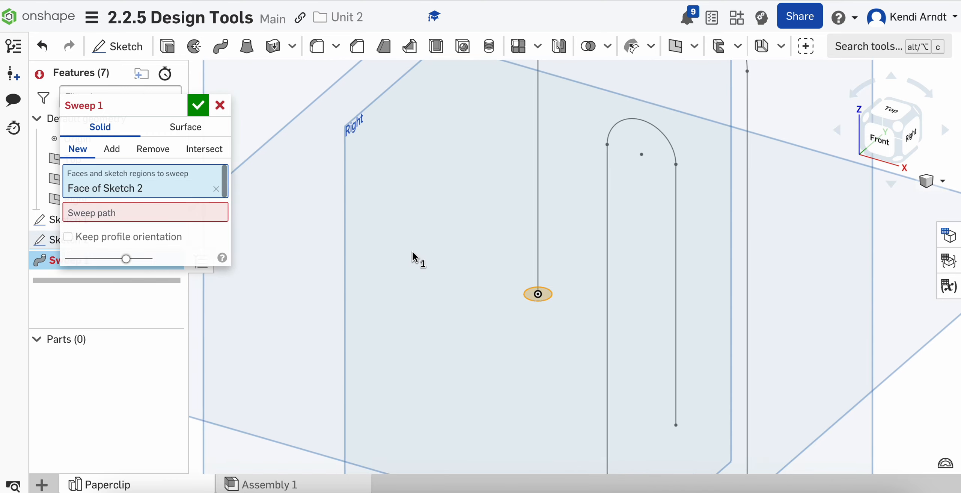
Set the sweep path to the vertical line at the origin, the large upper arc and the long outer vertical line.
click(131, 213)
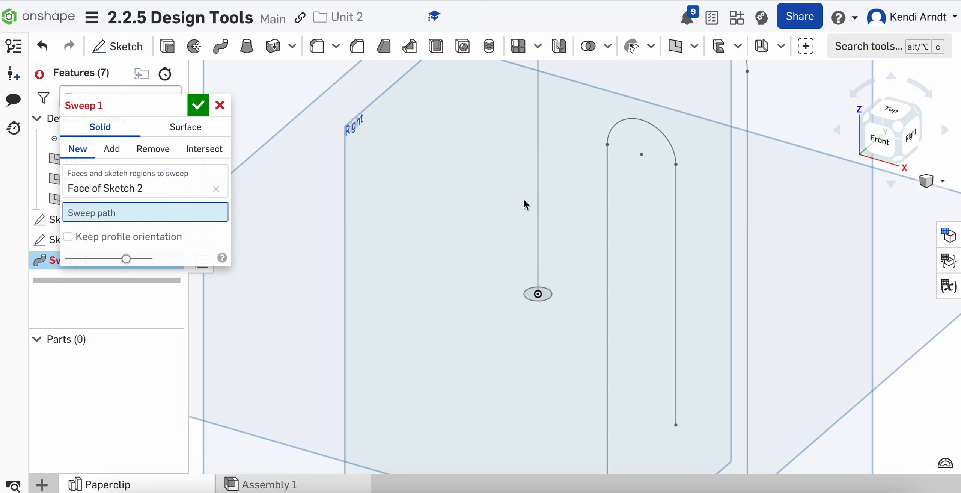
scroll(536, 197, down, 1)
scroll(534, 193, down, 2)
middle_drag(538, 143, 503, 185)
scroll(505, 182, down, 1)
scroll(501, 185, down, 1)
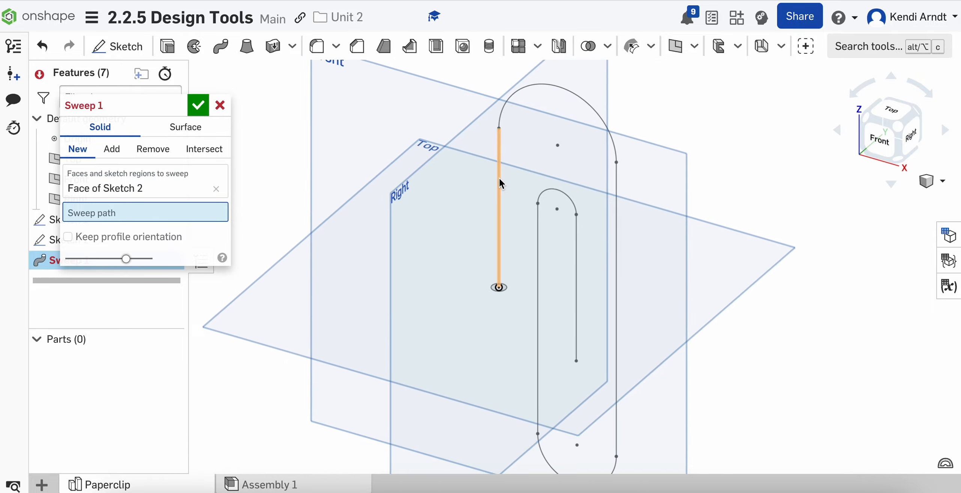
click(499, 183)
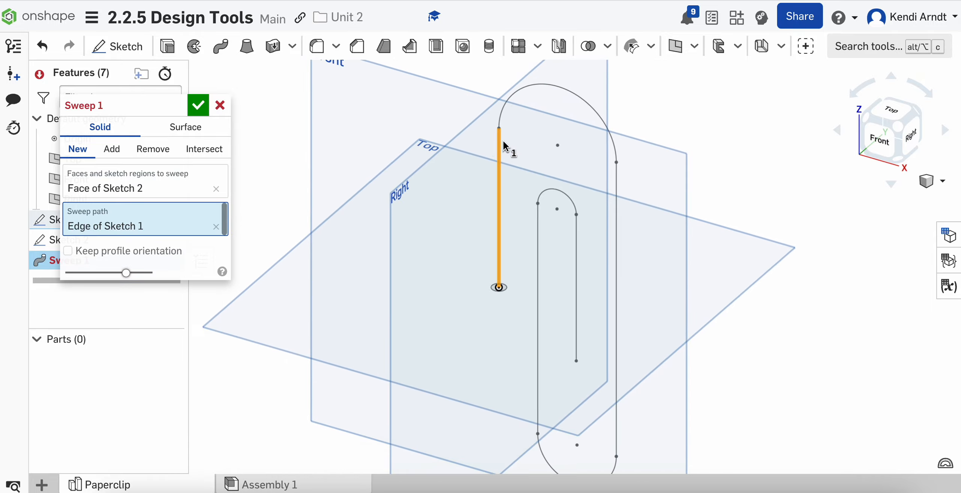
click(502, 112)
click(614, 215)
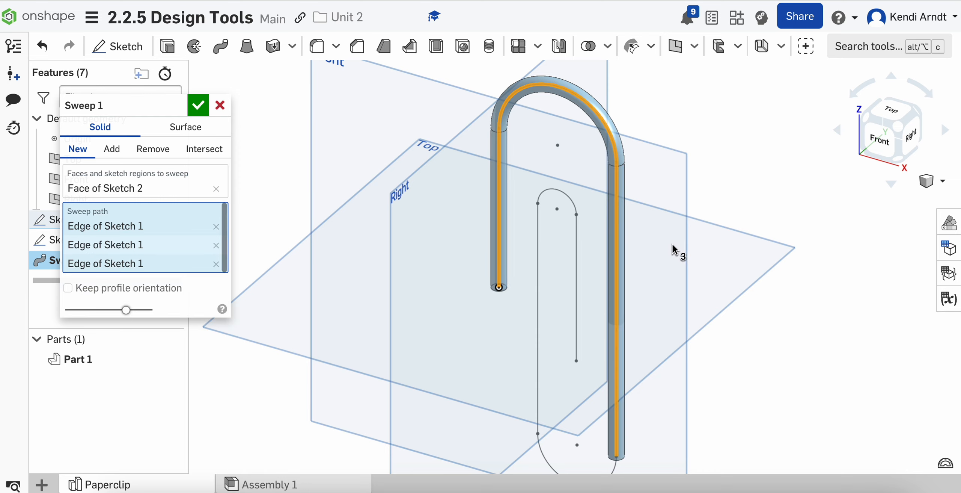
Extend the sweep path with the lower arc, the inner long line, the small upper arc and the short inner line.
middle_drag(671, 252, 657, 163)
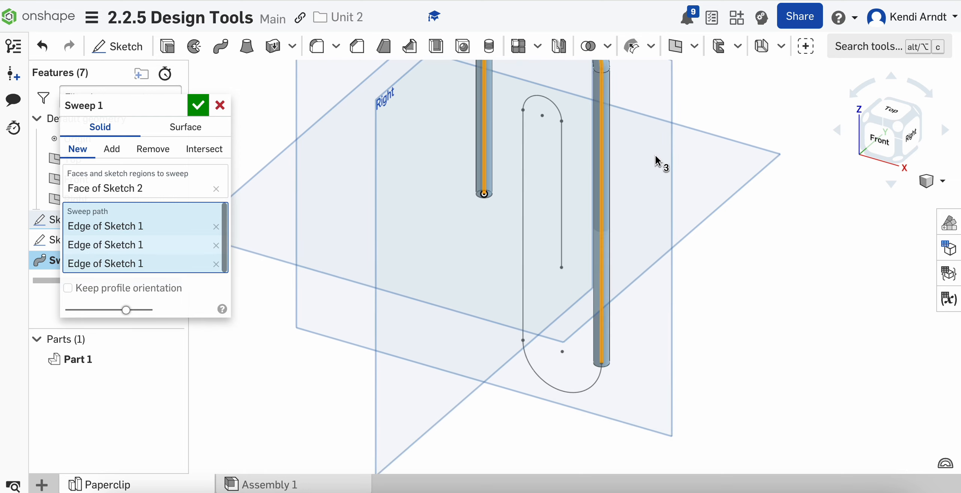
click(554, 388)
click(522, 250)
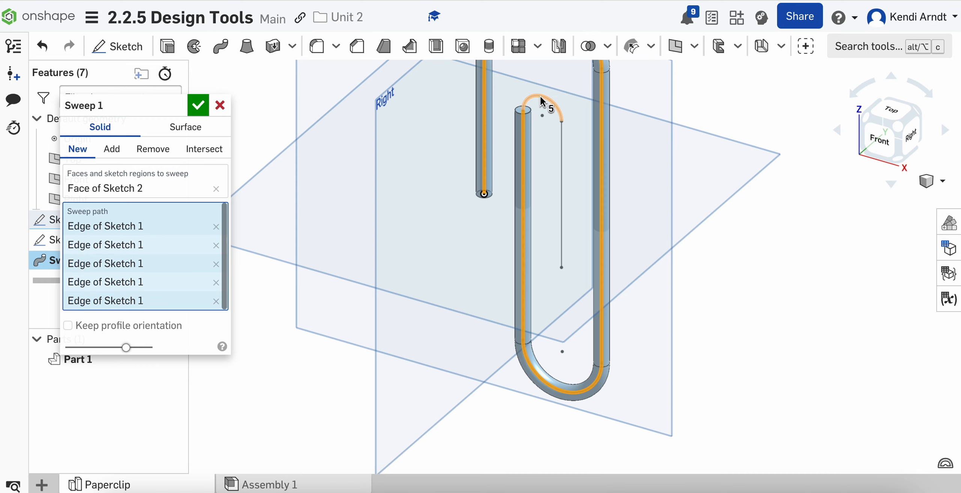
click(541, 97)
click(561, 154)
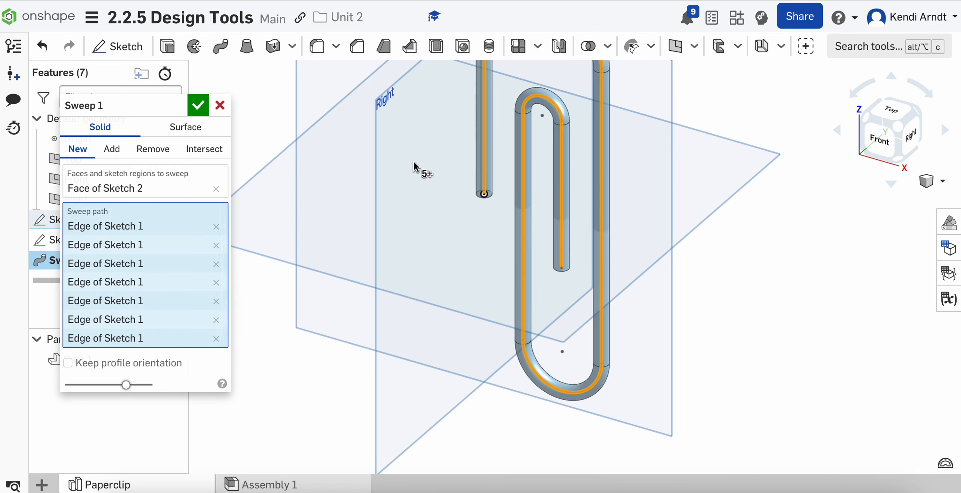
Try Keep profile orientation on the sweep, turn it back off and accept the sweep.
click(68, 362)
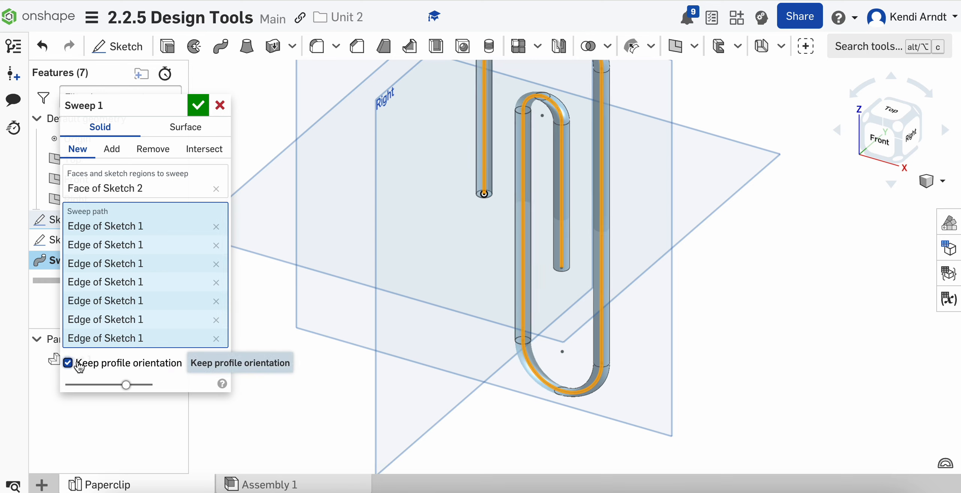
click(69, 364)
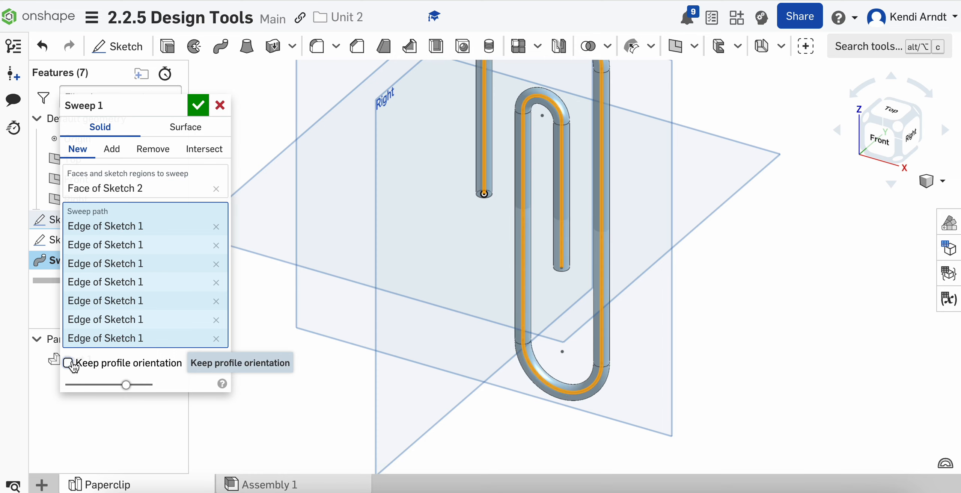
click(200, 107)
Change the paperclip's display style to Shaded without edges.
scroll(751, 240, down, 4)
middle_drag(798, 221, 725, 249)
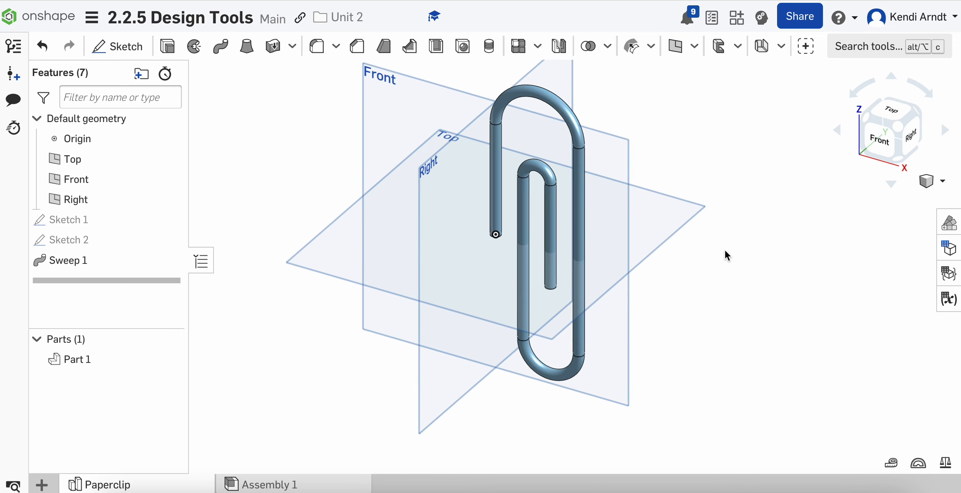
scroll(649, 260, up, 4)
right_drag(703, 305, 712, 300)
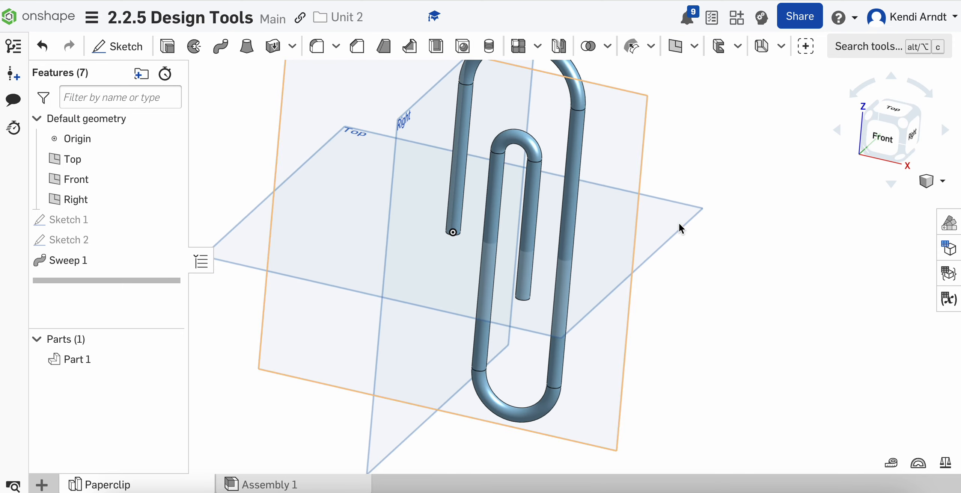
scroll(743, 265, down, 2)
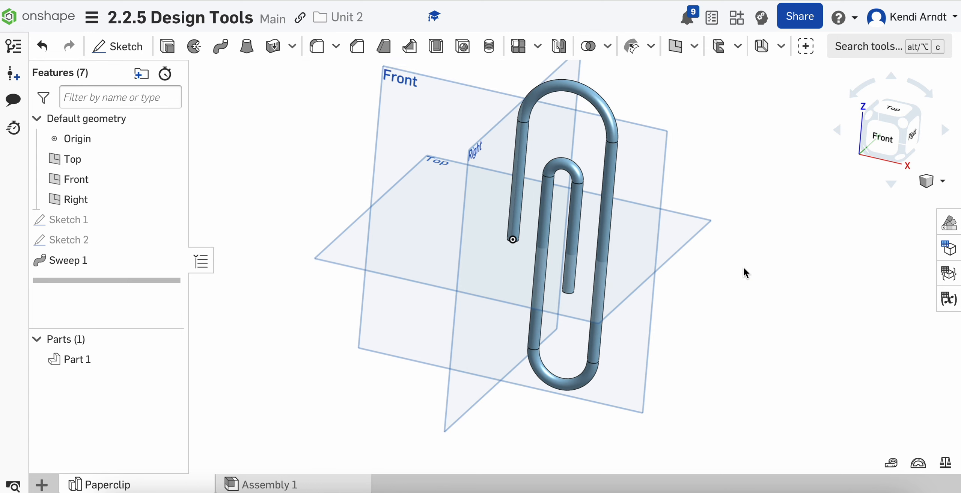
click(927, 181)
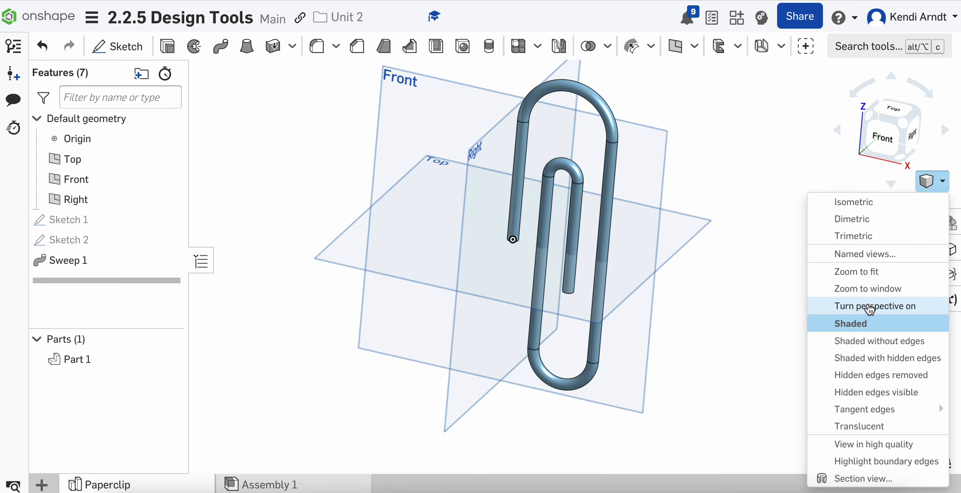
click(888, 343)
Hide the Top, Front and Right default planes.
right_drag(775, 302, 772, 292)
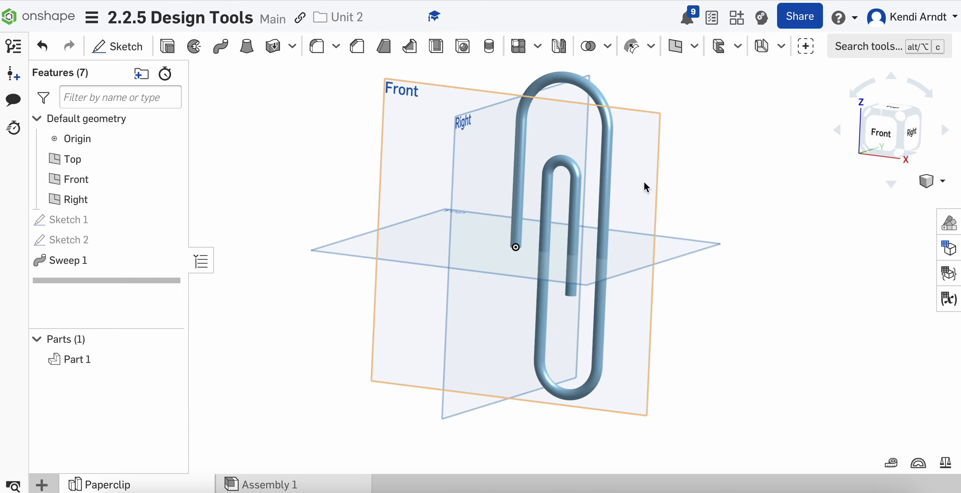
key(p)
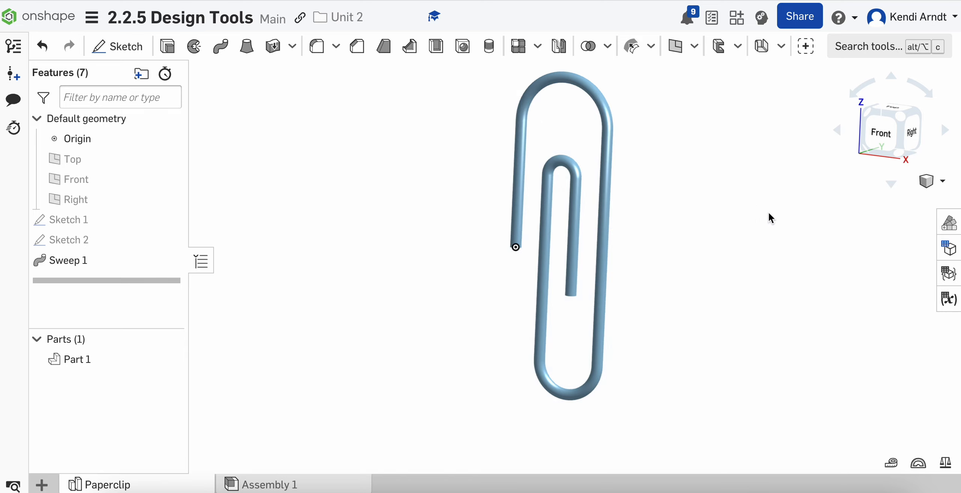
mouse_move(694, 238)
right_down()
mouse_move(719, 244)
mouse_move(689, 247)
right_up()
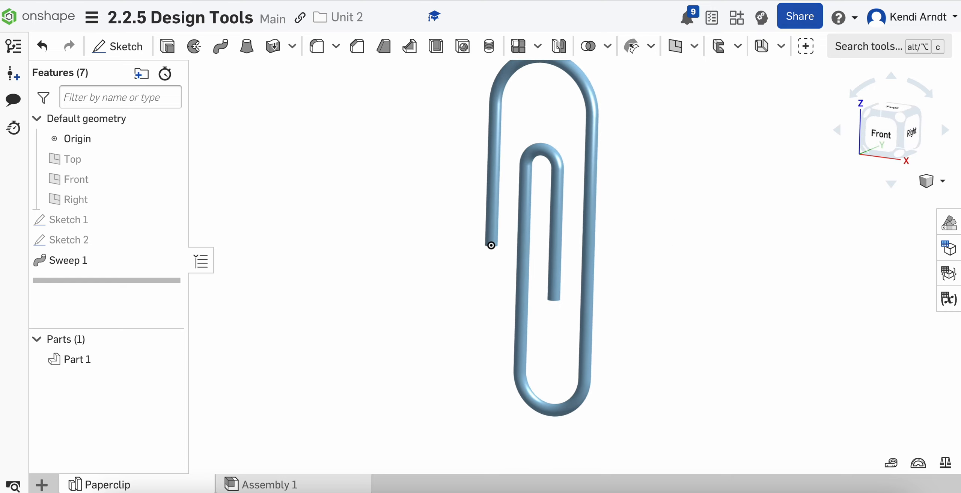
click(860, 0)
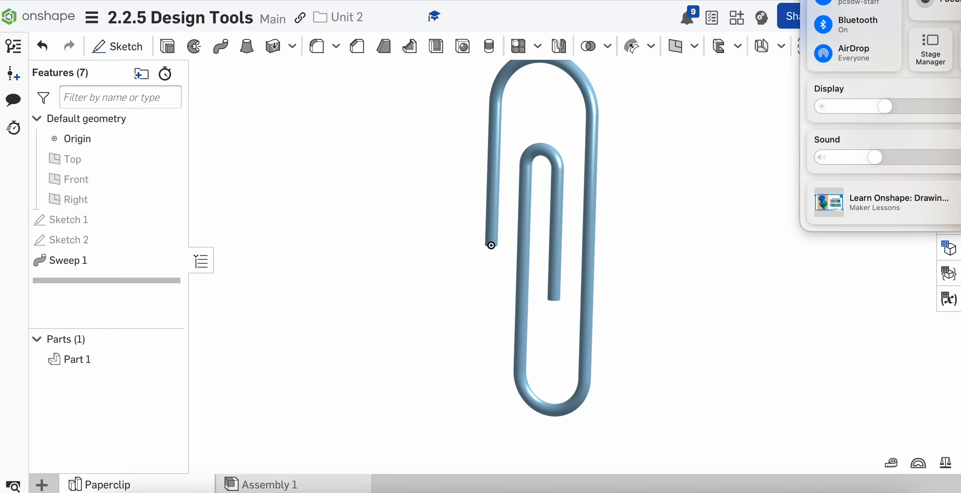